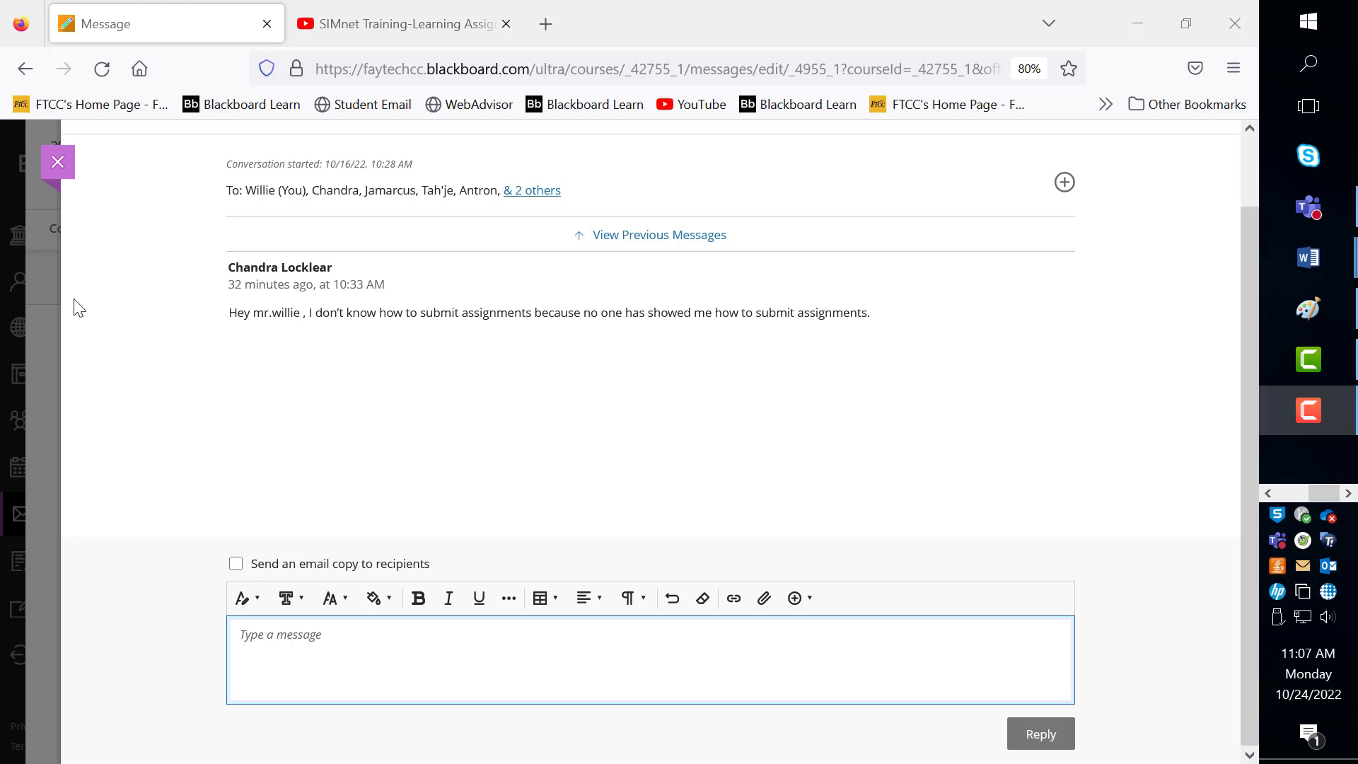
{"action": "scroll", "coordinate": [118, 312], "scroll_direction": "up", "scroll_amount": 2}
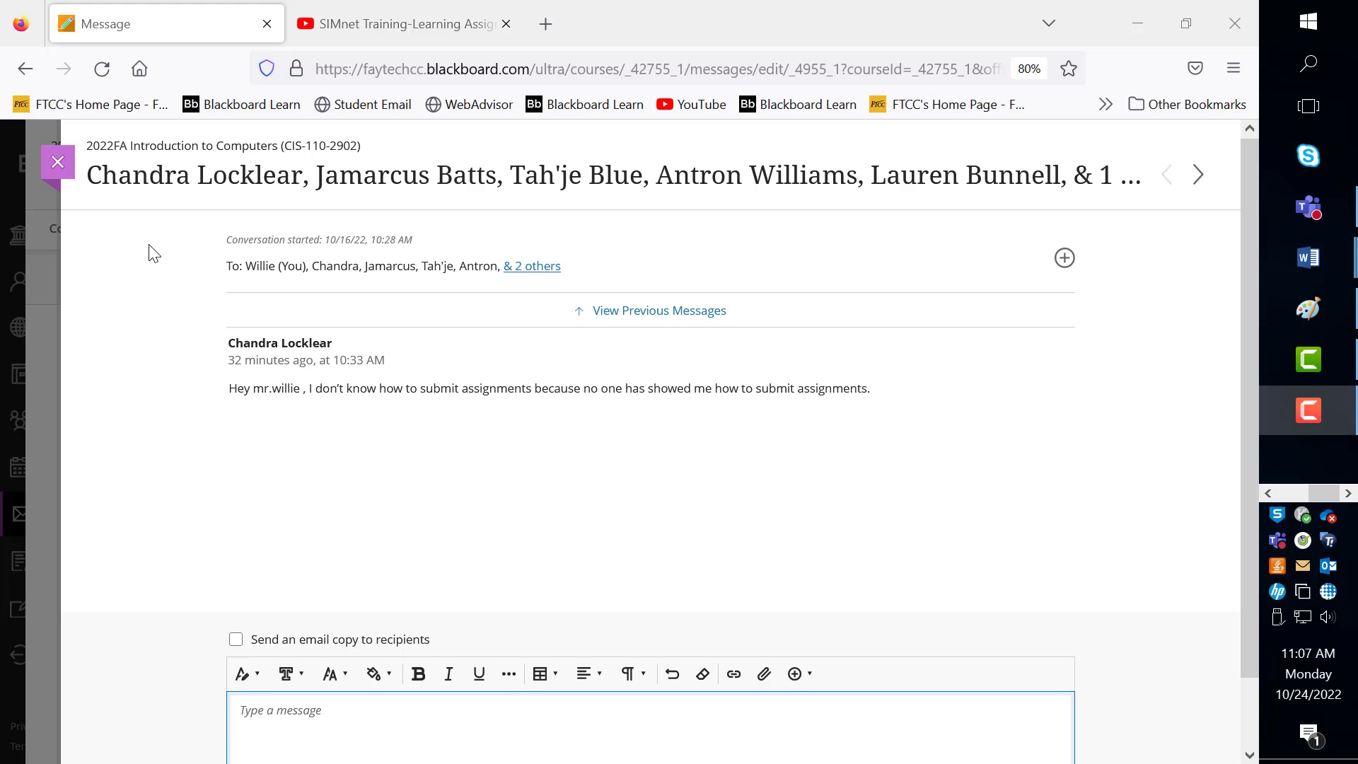
Close the message conversation panel to return to the course messages list
{"action": "left_click", "coordinate": [48, 162]}
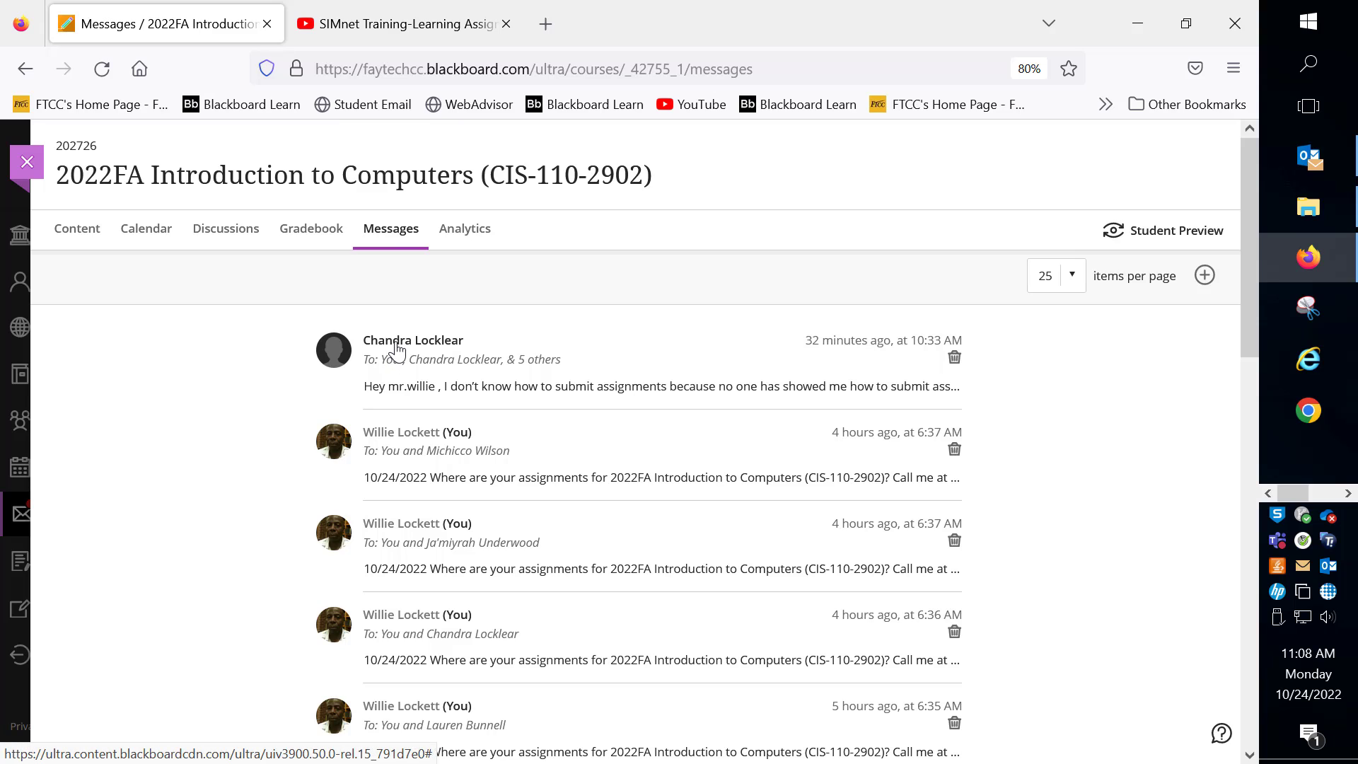
Go from the Content outline to the course Discussions list
{"action": "left_click", "coordinate": [70, 235]}
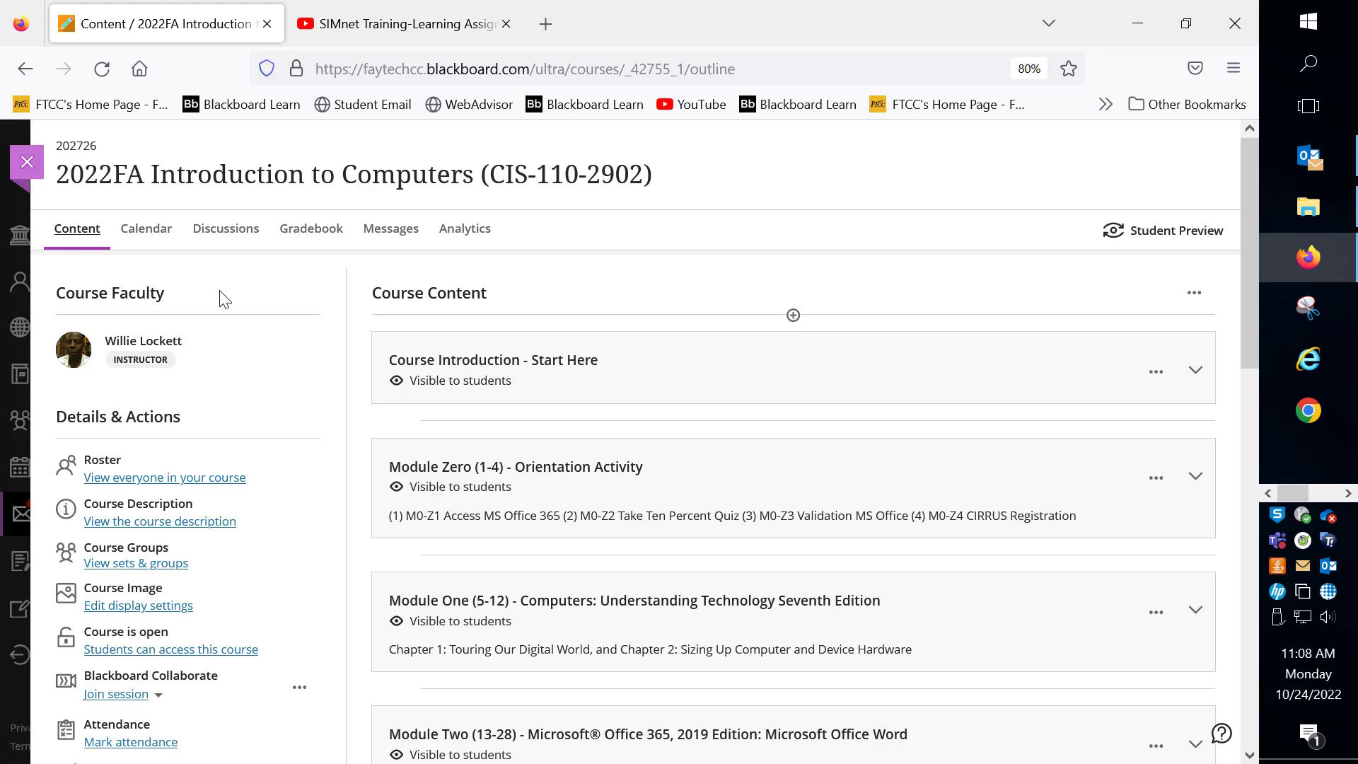
{"action": "scroll", "coordinate": [457, 389], "scroll_direction": "down", "scroll_amount": 2}
{"action": "scroll", "coordinate": [457, 362], "scroll_direction": "up", "scroll_amount": 2}
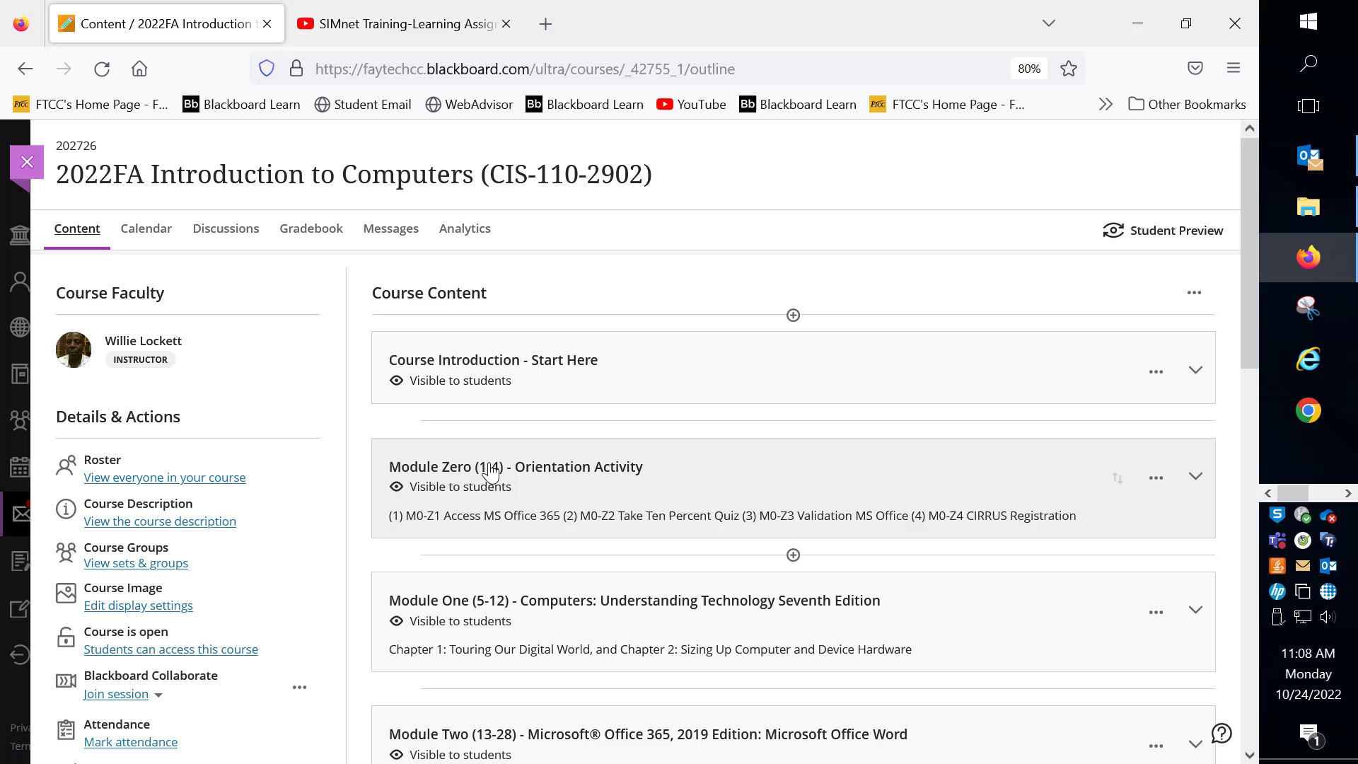
{"action": "left_click", "coordinate": [220, 234]}
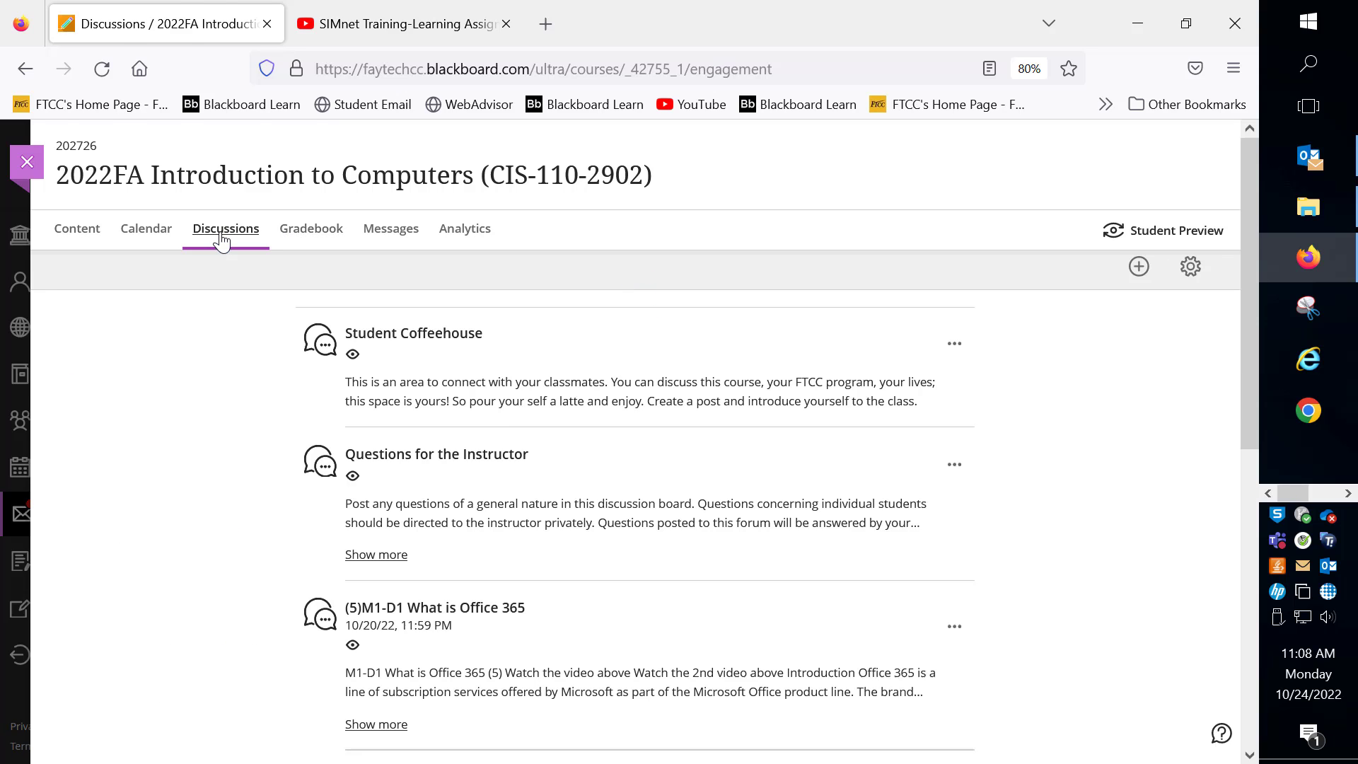
{"action": "scroll", "coordinate": [425, 531], "scroll_direction": "down", "scroll_amount": 1}
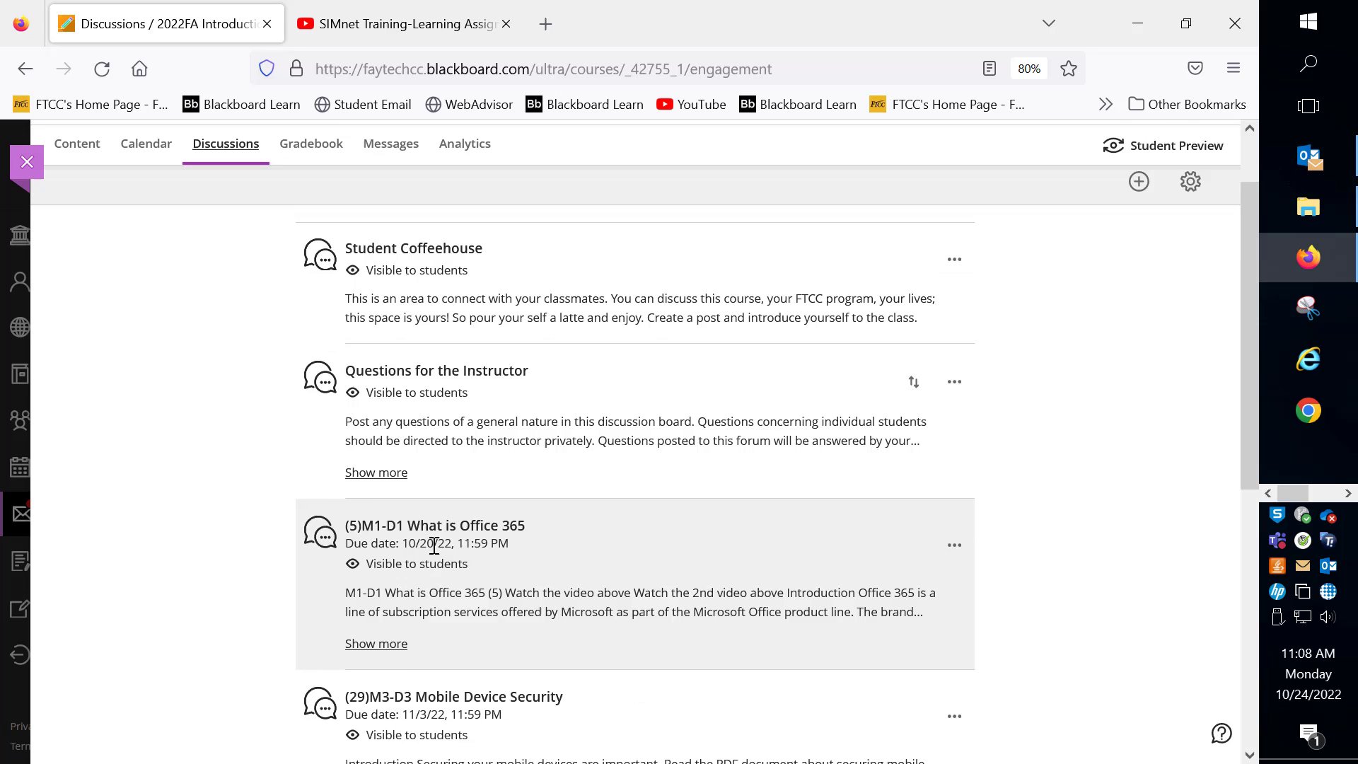
{"action": "scroll", "coordinate": [425, 562], "scroll_direction": "down", "scroll_amount": 2}
{"action": "scroll", "coordinate": [425, 560], "scroll_direction": "up", "scroll_amount": 3}
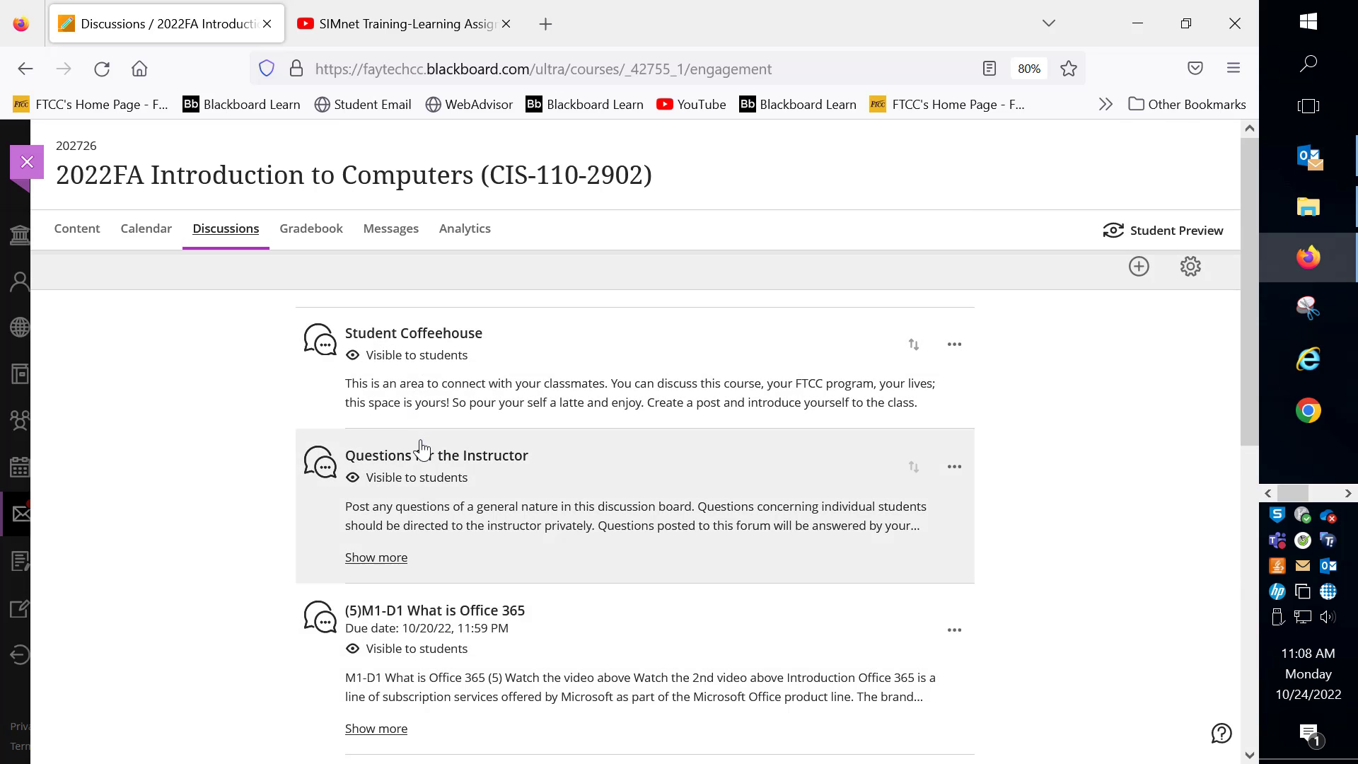
{"action": "scroll", "coordinate": [422, 404], "scroll_direction": "down", "scroll_amount": 3}
{"action": "scroll", "coordinate": [422, 404], "scroll_direction": "up", "scroll_amount": 3}
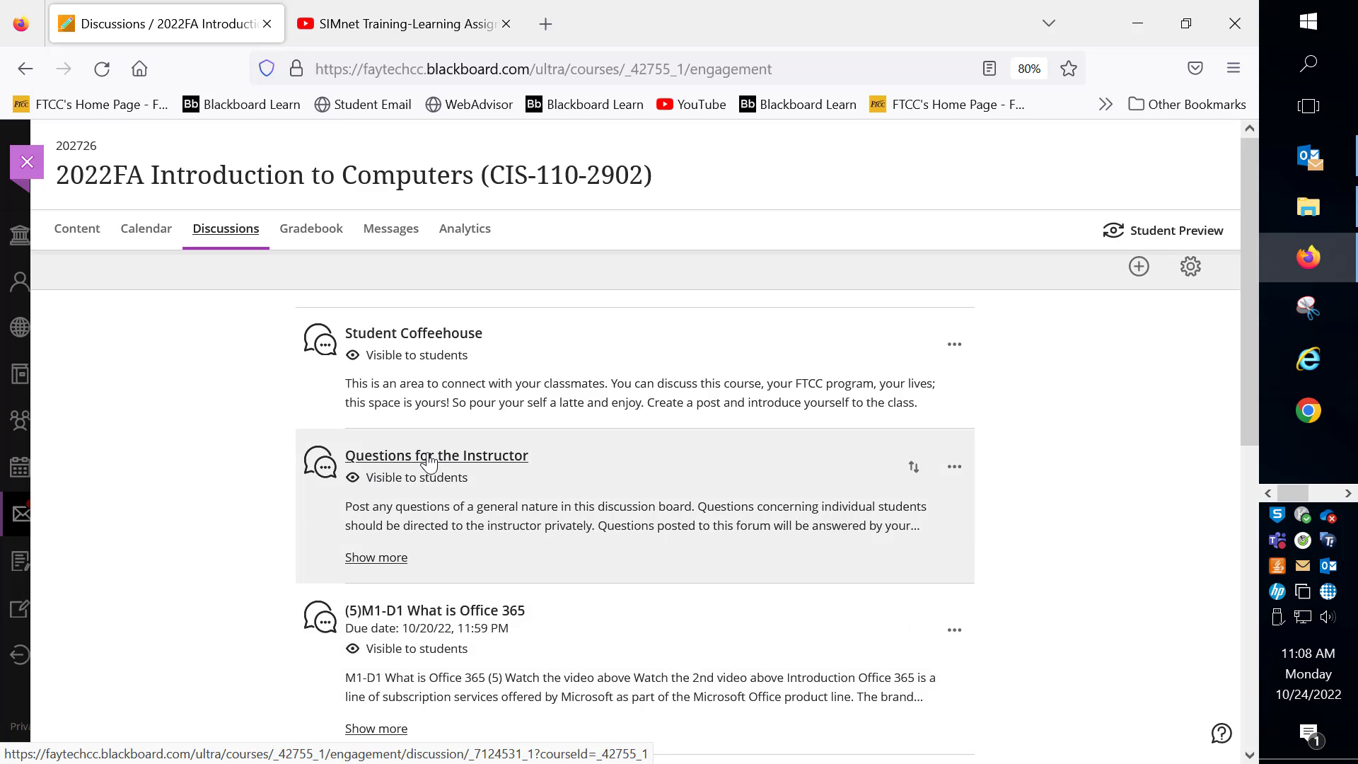
{"action": "scroll", "coordinate": [424, 468], "scroll_direction": "down", "scroll_amount": 2}
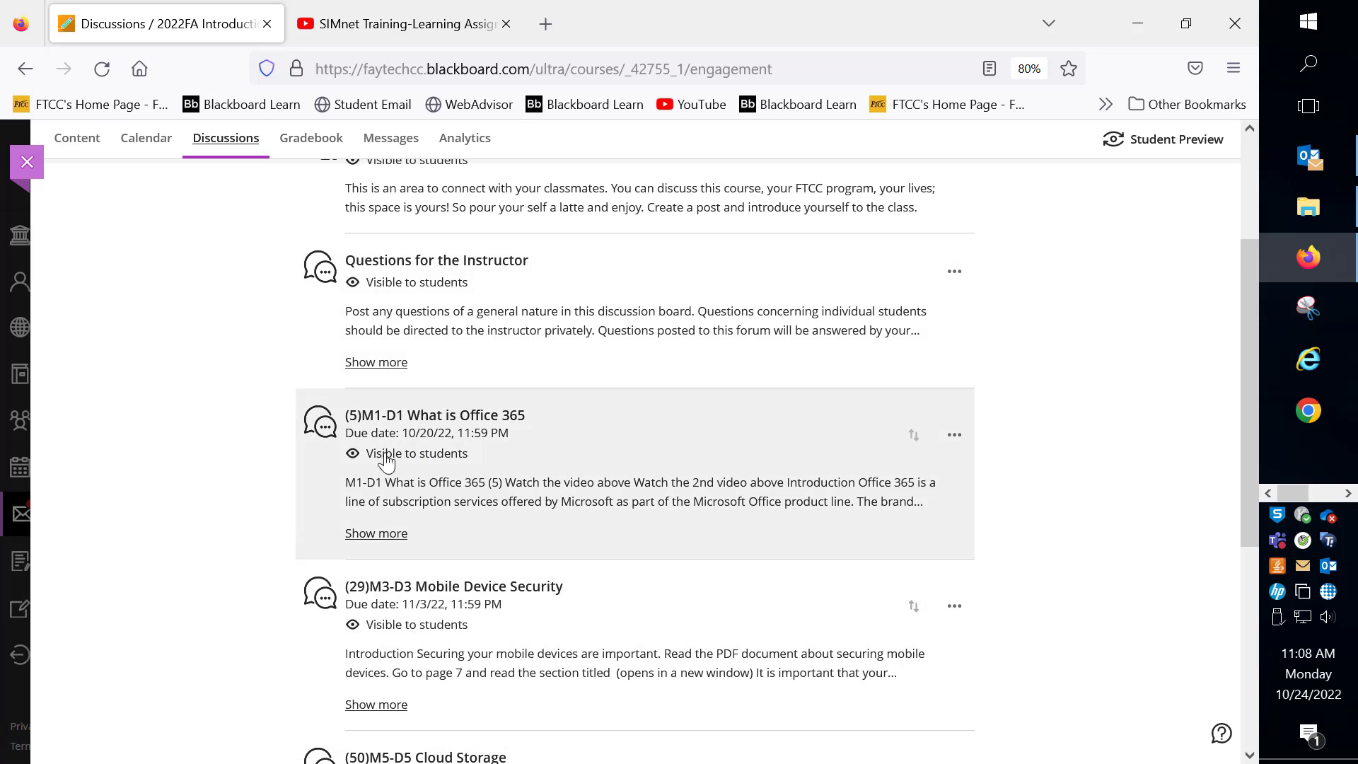
Open 'M1-D1 What is Office 365', start a response, and highlight its Post instructions
{"action": "left_click", "coordinate": [408, 416]}
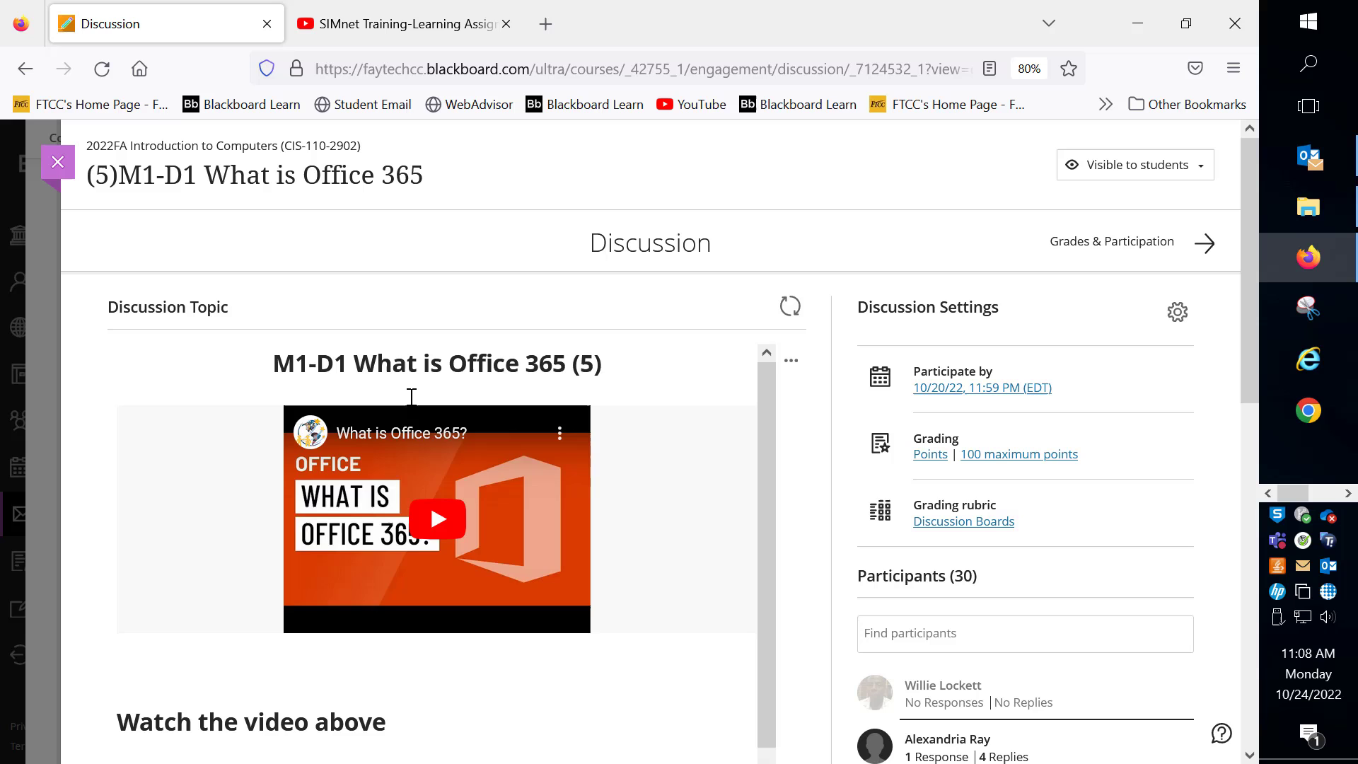
{"action": "scroll", "coordinate": [411, 397], "scroll_direction": "down", "scroll_amount": 3}
{"action": "scroll", "coordinate": [410, 404], "scroll_direction": "down", "scroll_amount": 1}
{"action": "scroll", "coordinate": [409, 406], "scroll_direction": "down", "scroll_amount": 2}
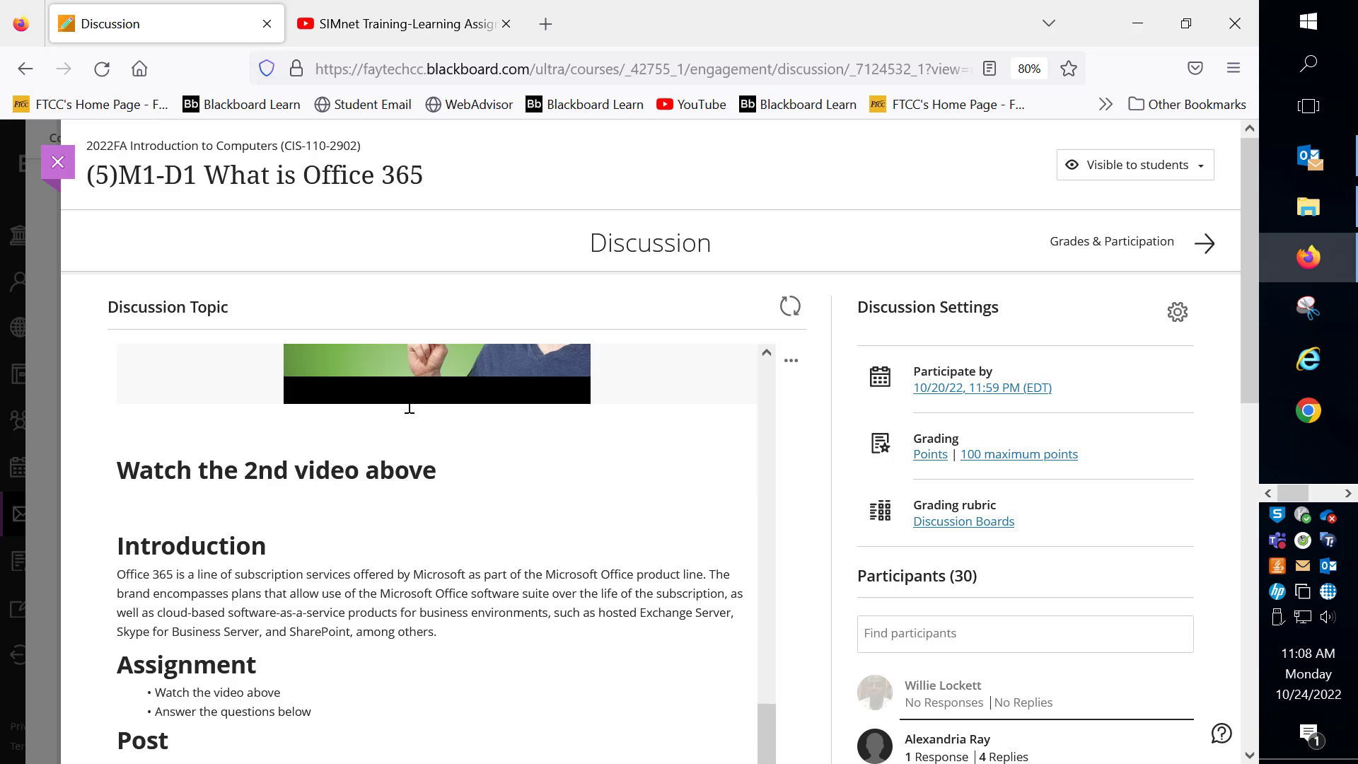
{"action": "scroll", "coordinate": [425, 456], "scroll_direction": "down", "scroll_amount": 1}
{"action": "scroll", "coordinate": [437, 483], "scroll_direction": "down", "scroll_amount": 3}
{"action": "scroll", "coordinate": [439, 474], "scroll_direction": "down", "scroll_amount": 3}
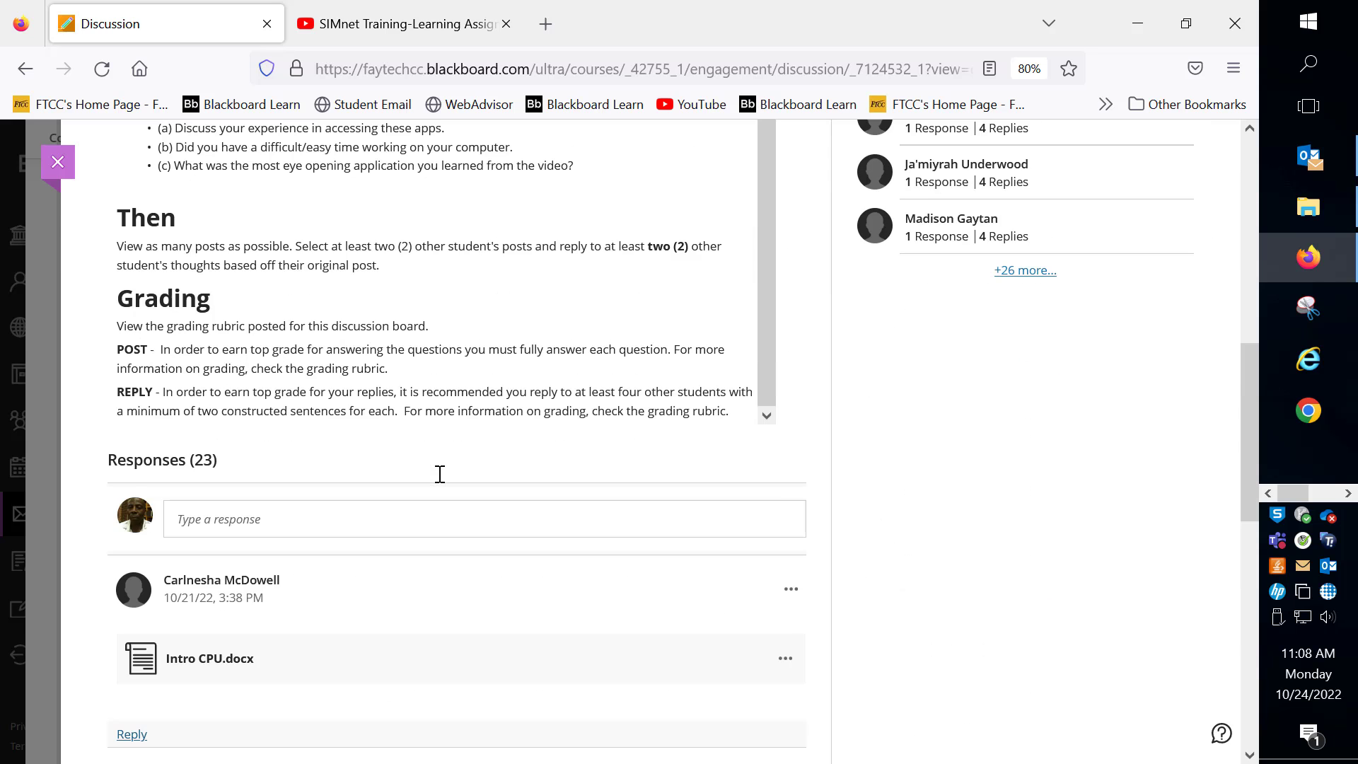
{"action": "left_click", "coordinate": [292, 517]}
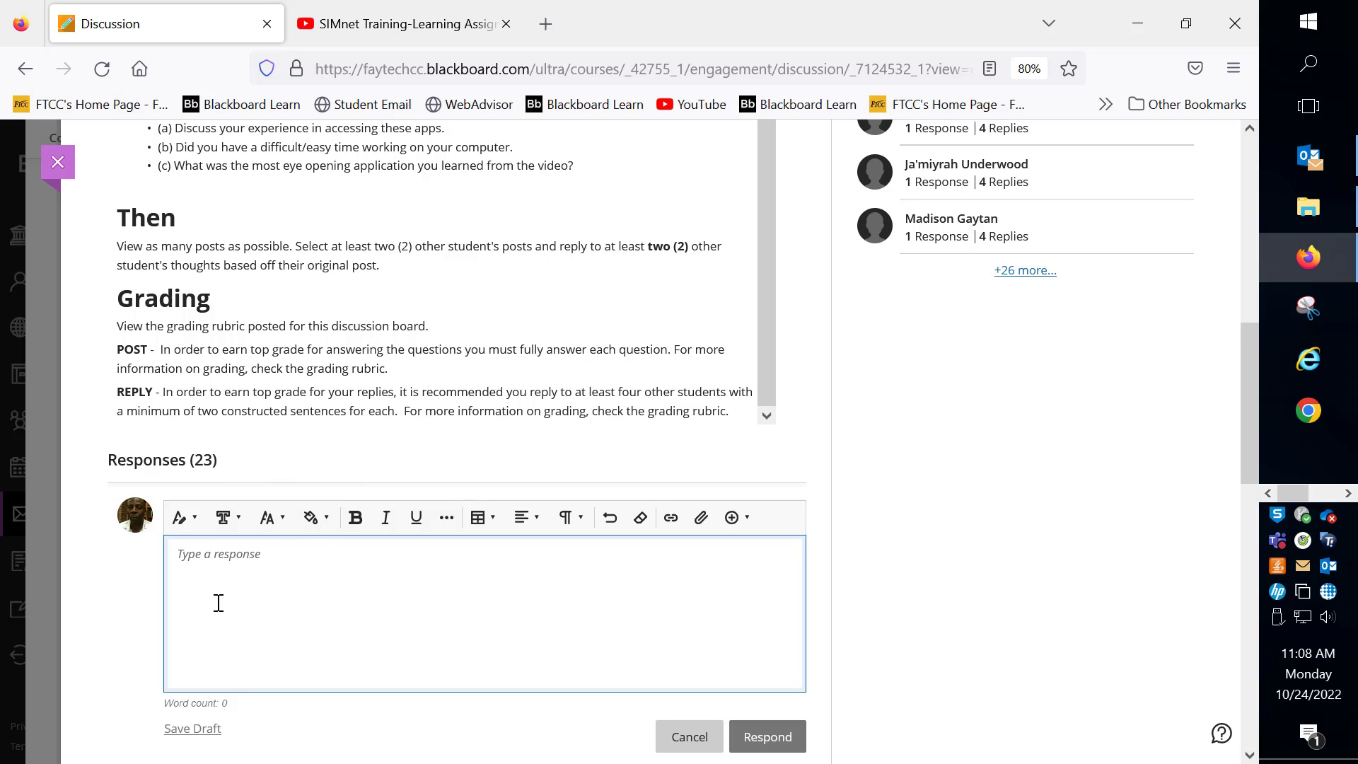
{"action": "scroll", "coordinate": [312, 403], "scroll_direction": "up", "scroll_amount": 1}
{"action": "scroll", "coordinate": [315, 406], "scroll_direction": "up", "scroll_amount": 3}
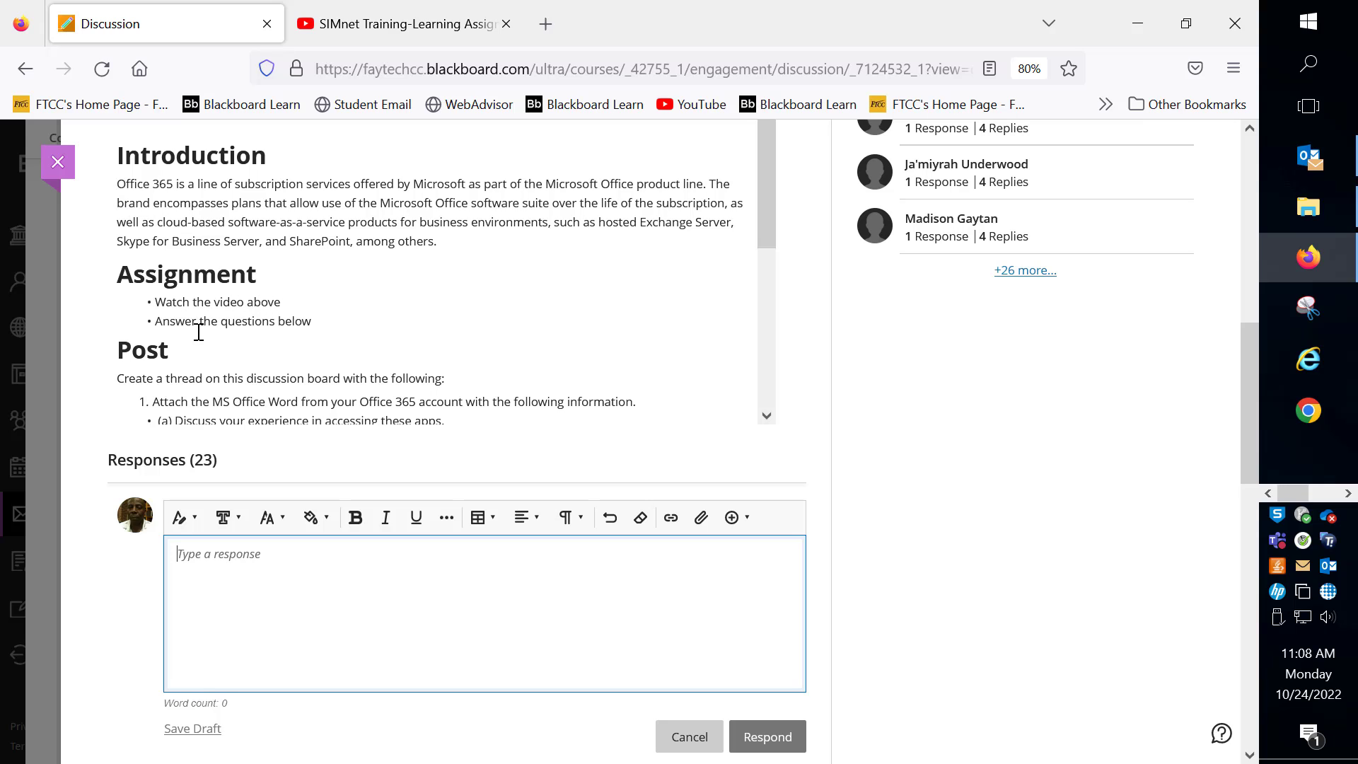
{"action": "scroll", "coordinate": [358, 326], "scroll_direction": "down", "scroll_amount": 3}
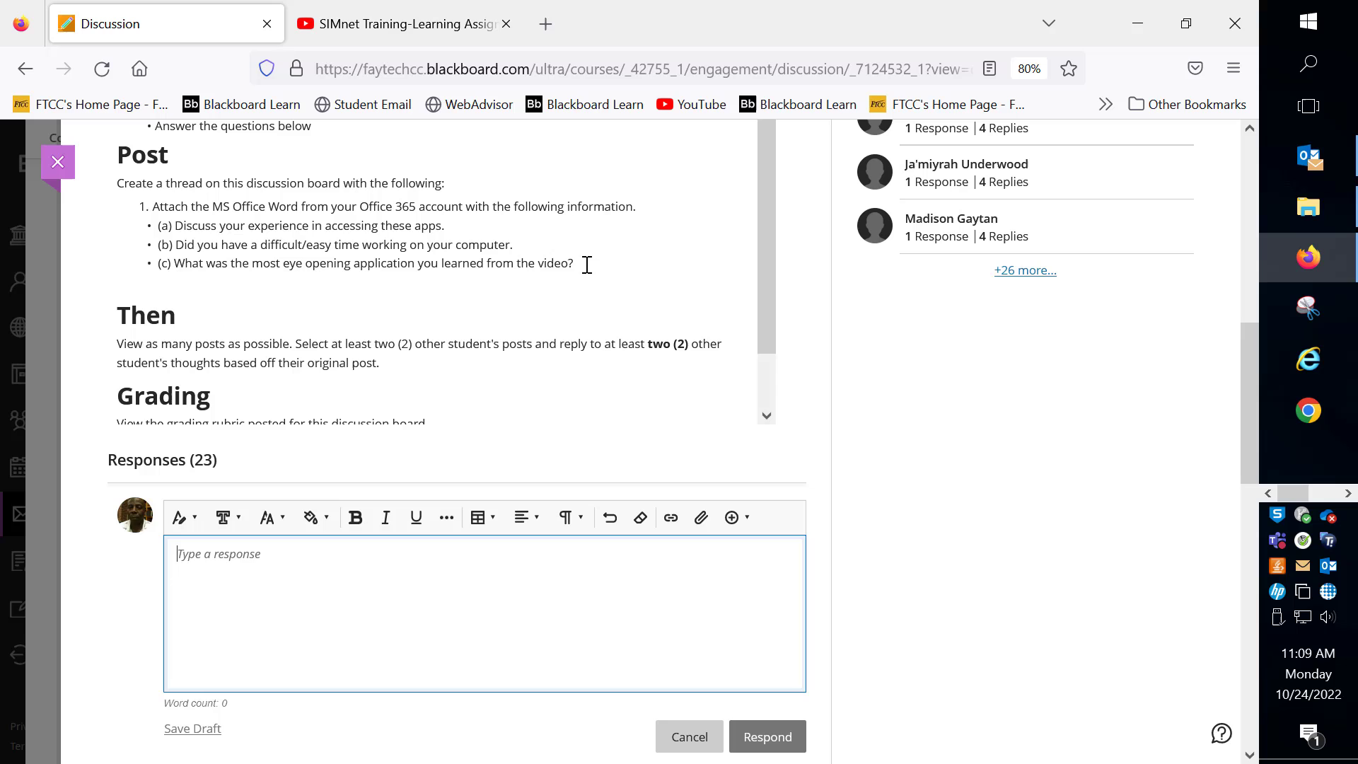
{"action": "mouse_move", "coordinate": [585, 265]}
{"action": "left_mouse_down"}
{"action": "mouse_move", "coordinate": [120, 201]}
{"action": "mouse_move", "coordinate": [116, 187]}
{"action": "left_mouse_up"}
{"action": "key", "text": "ctrl+c"}
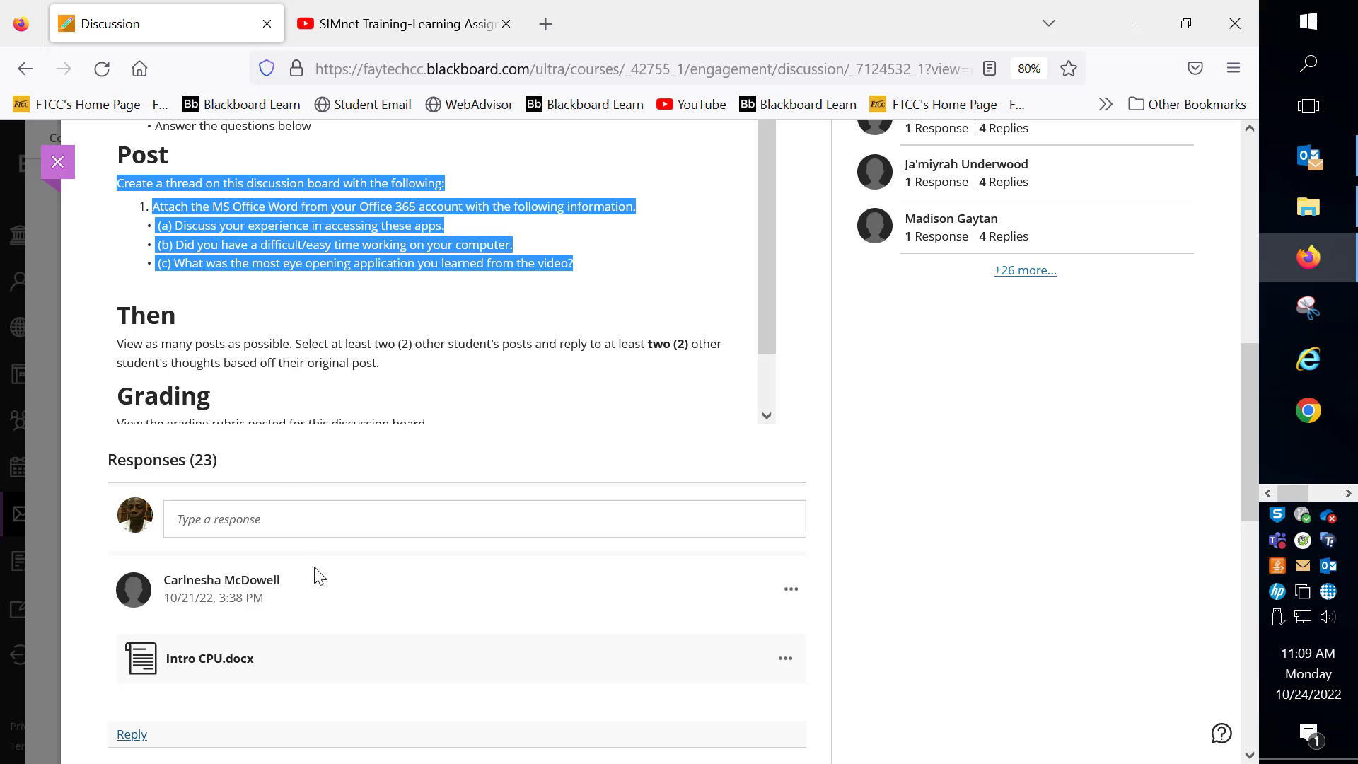
Paste the 56-word Post instructions into the Office 365 discussion response draft
{"action": "left_click", "coordinate": [300, 517]}
{"action": "key", "text": "ctrl+v"}
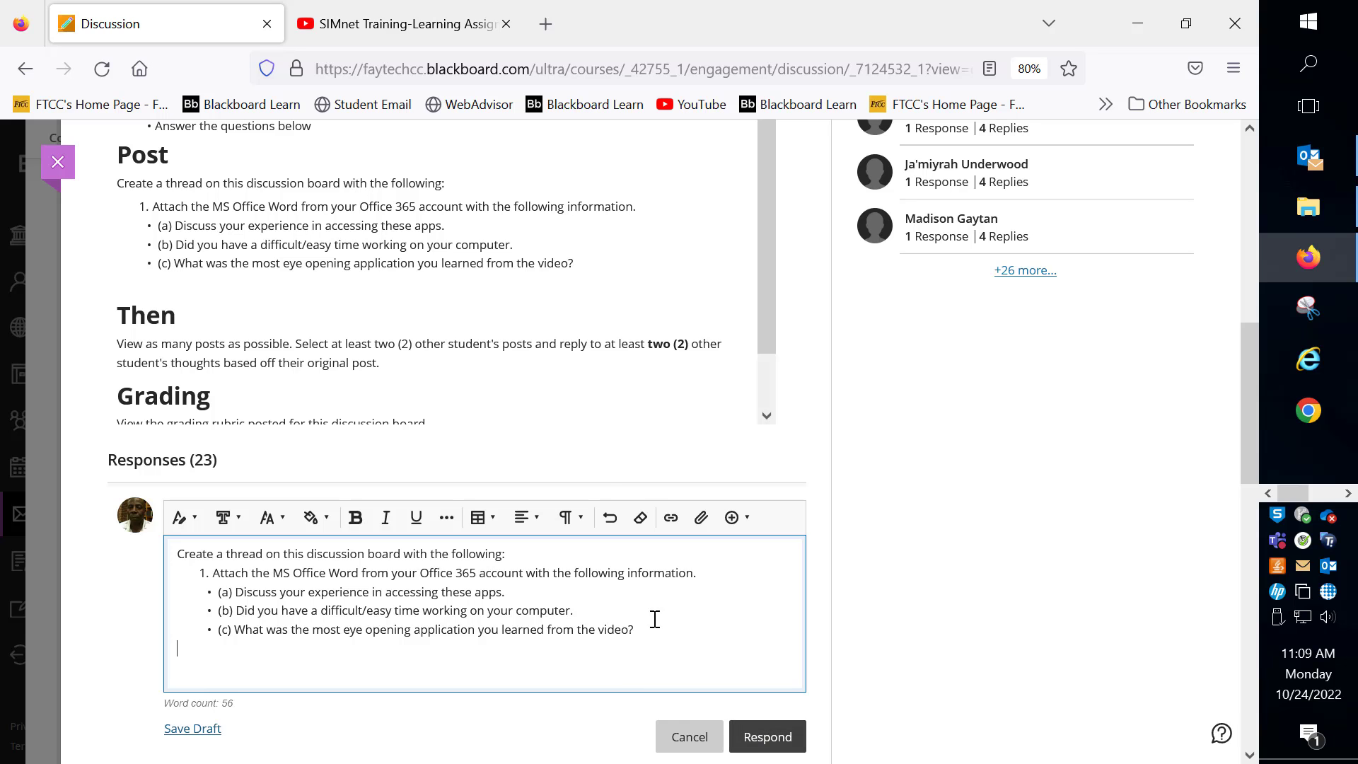
{"action": "scroll", "coordinate": [583, 418], "scroll_direction": "up", "scroll_amount": 3}
{"action": "scroll", "coordinate": [534, 385], "scroll_direction": "down", "scroll_amount": 2}
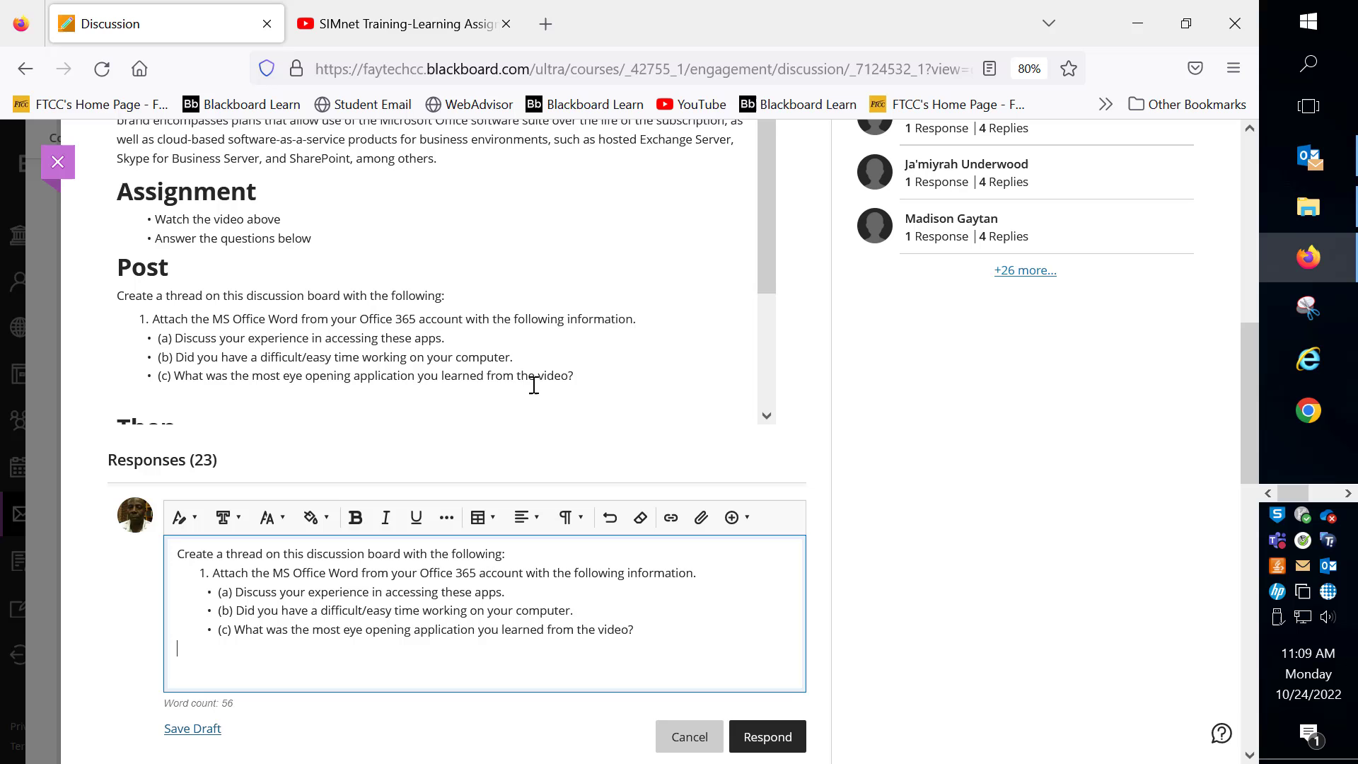
{"action": "scroll", "coordinate": [530, 382], "scroll_direction": "down", "scroll_amount": 1}
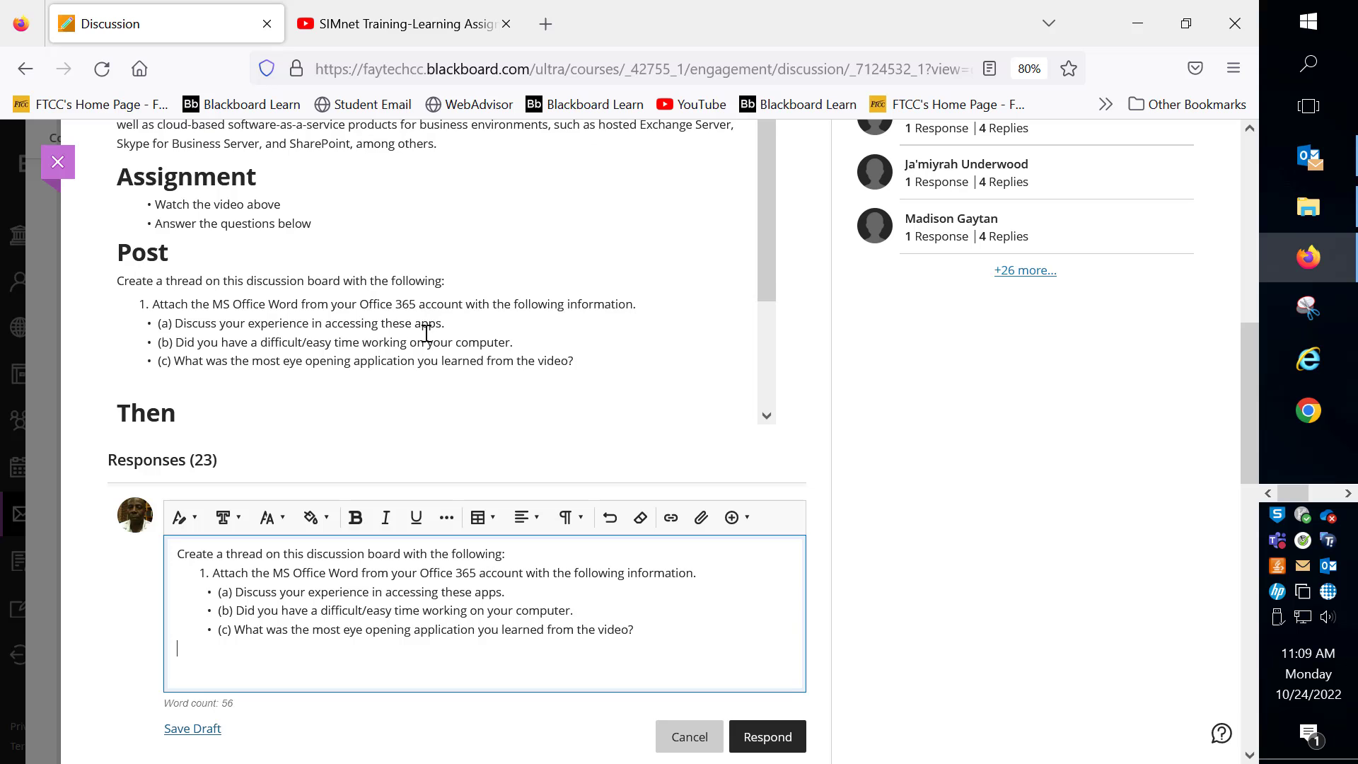
{"action": "left_click", "coordinate": [397, 305]}
{"action": "scroll", "coordinate": [494, 340], "scroll_direction": "up", "scroll_amount": 3}
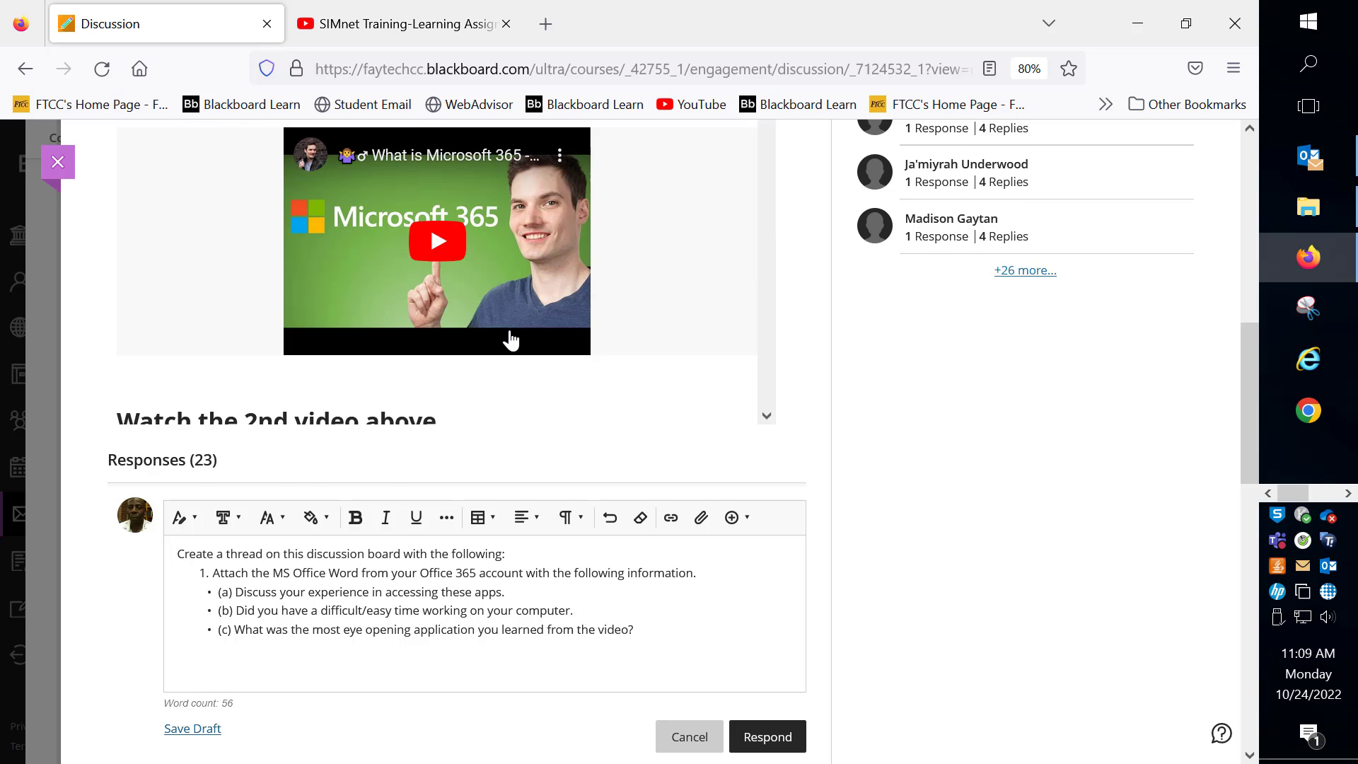
{"action": "scroll", "coordinate": [510, 339], "scroll_direction": "up", "scroll_amount": 5}
{"action": "scroll", "coordinate": [517, 339], "scroll_direction": "up", "scroll_amount": 3}
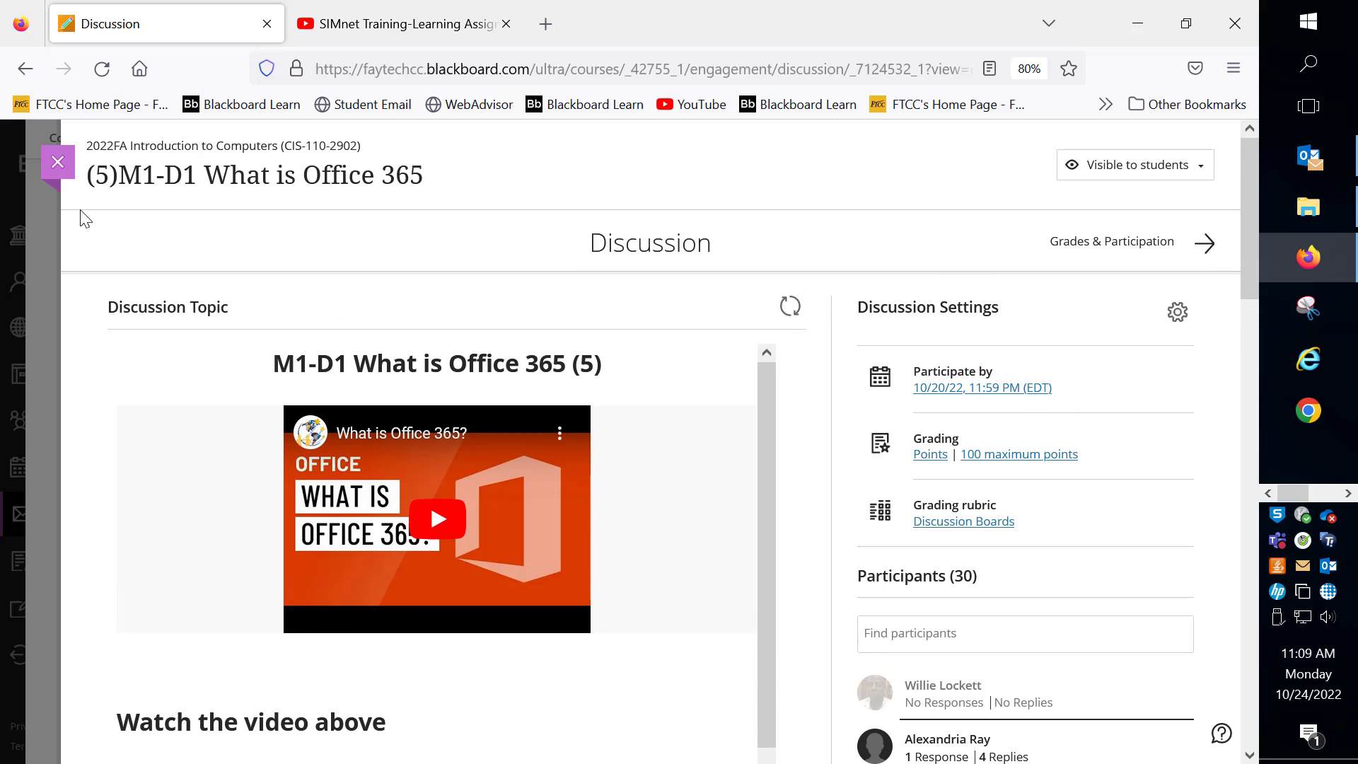
Close the discussion without saving the draft and return to the course Content outline
{"action": "left_click", "coordinate": [58, 168]}
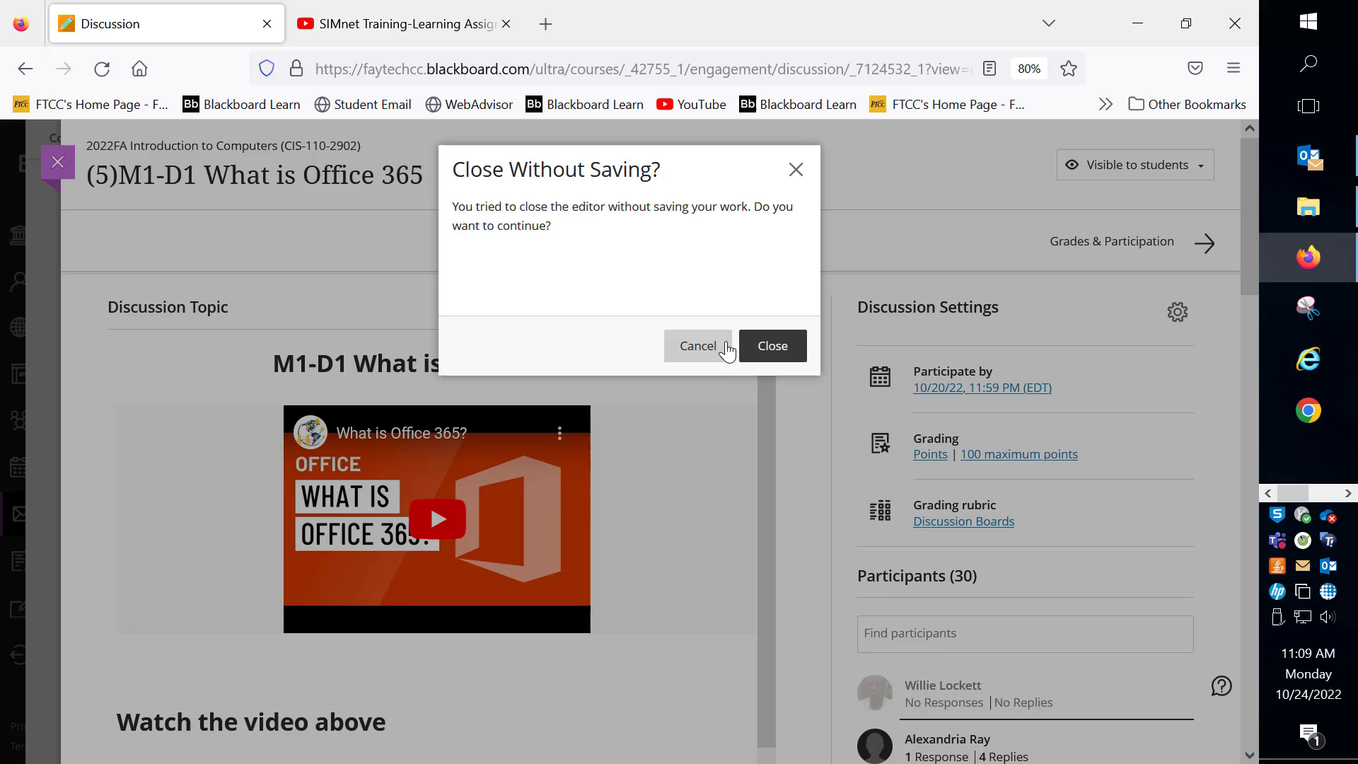
{"action": "left_click", "coordinate": [760, 349]}
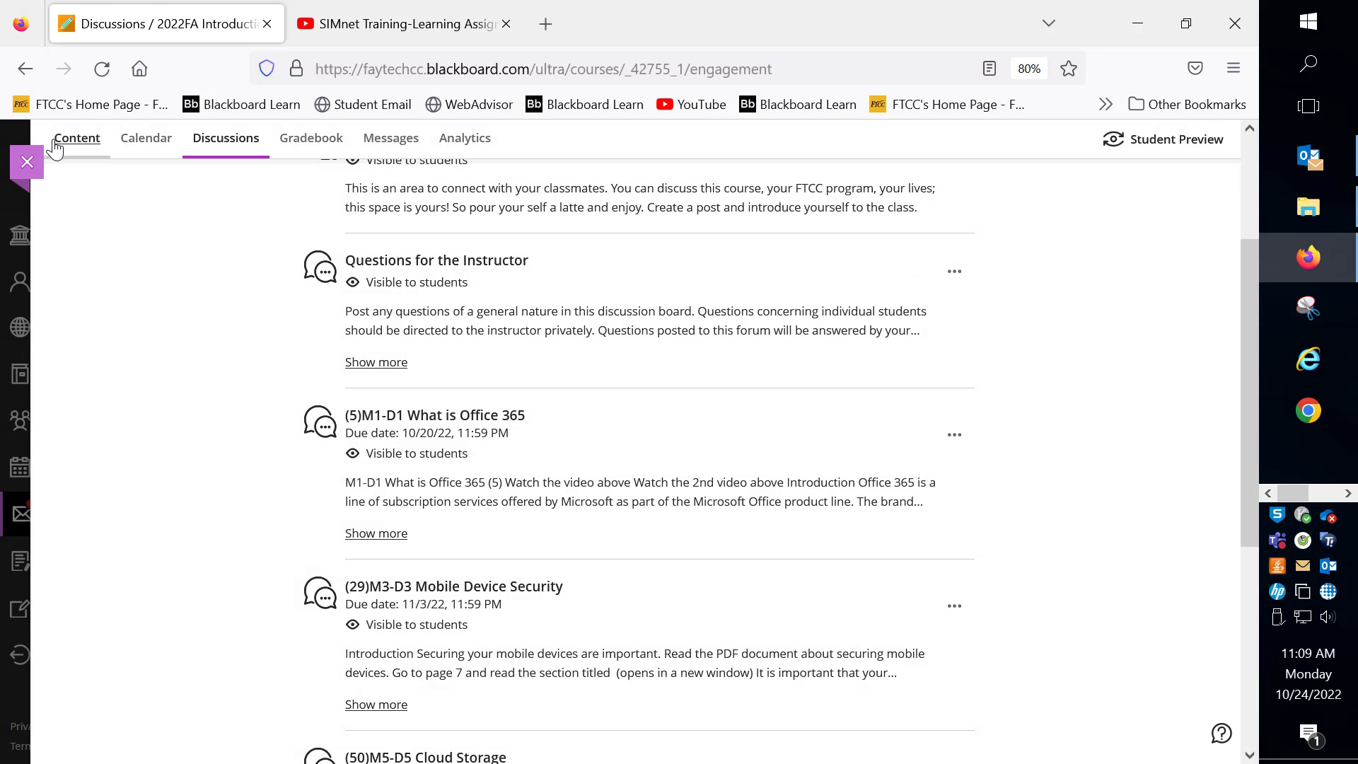
{"action": "left_click", "coordinate": [65, 137]}
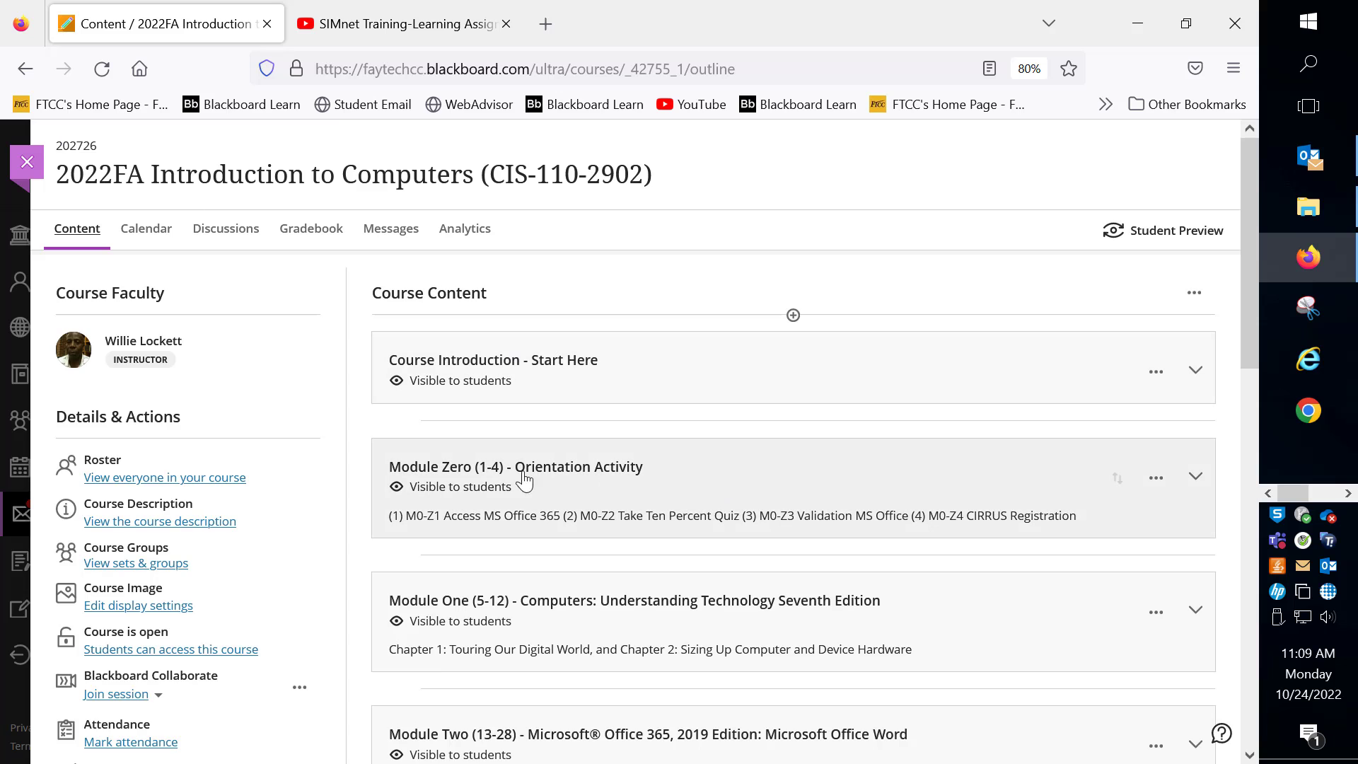
{"action": "mouse_move", "coordinate": [488, 476]}
{"action": "scroll", "coordinate": [477, 483], "scroll_direction": "down", "scroll_amount": 2}
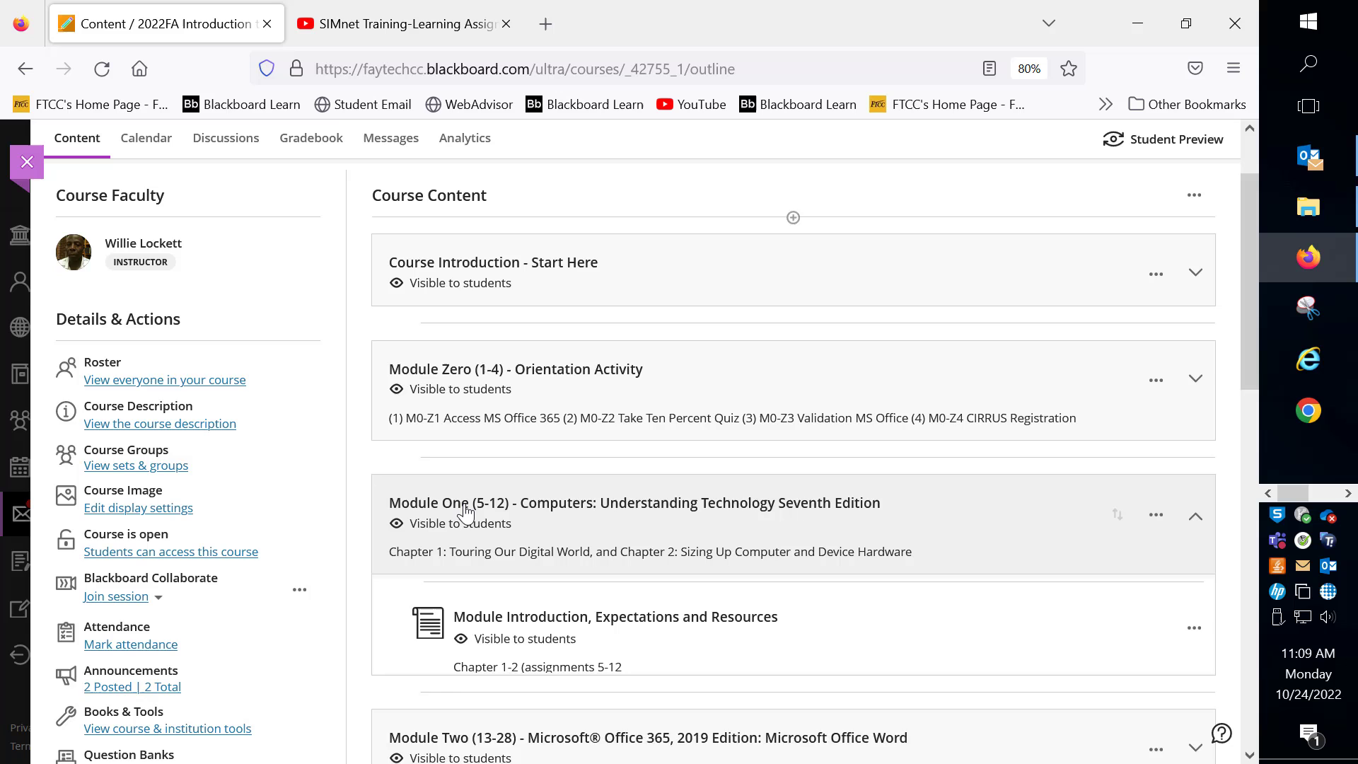
{"action": "scroll", "coordinate": [477, 511], "scroll_direction": "down", "scroll_amount": 4}
{"action": "scroll", "coordinate": [505, 508], "scroll_direction": "down", "scroll_amount": 4}
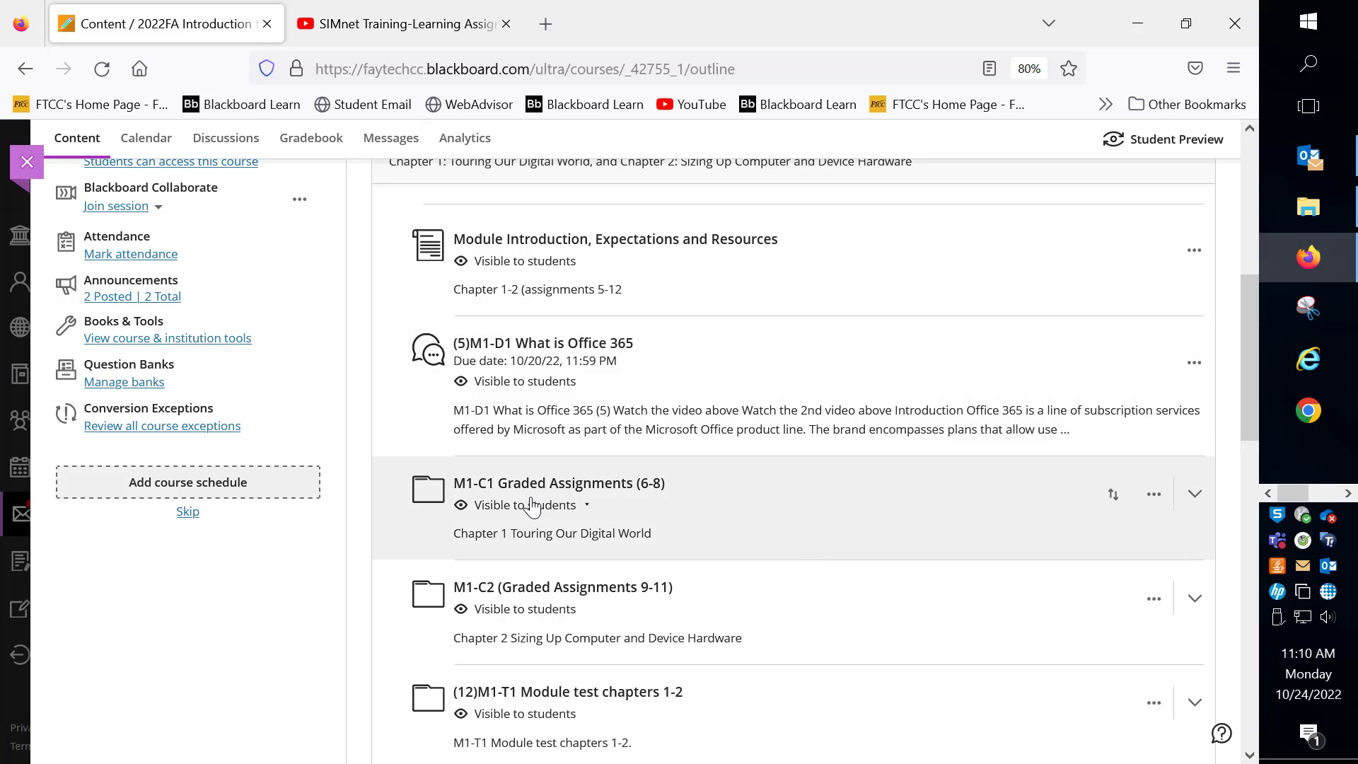
Expand M1-C1 Graded Assignments, dismiss the email notice, and launch Classroom Participation # 1 Lecture
{"action": "left_click", "coordinate": [1199, 503]}
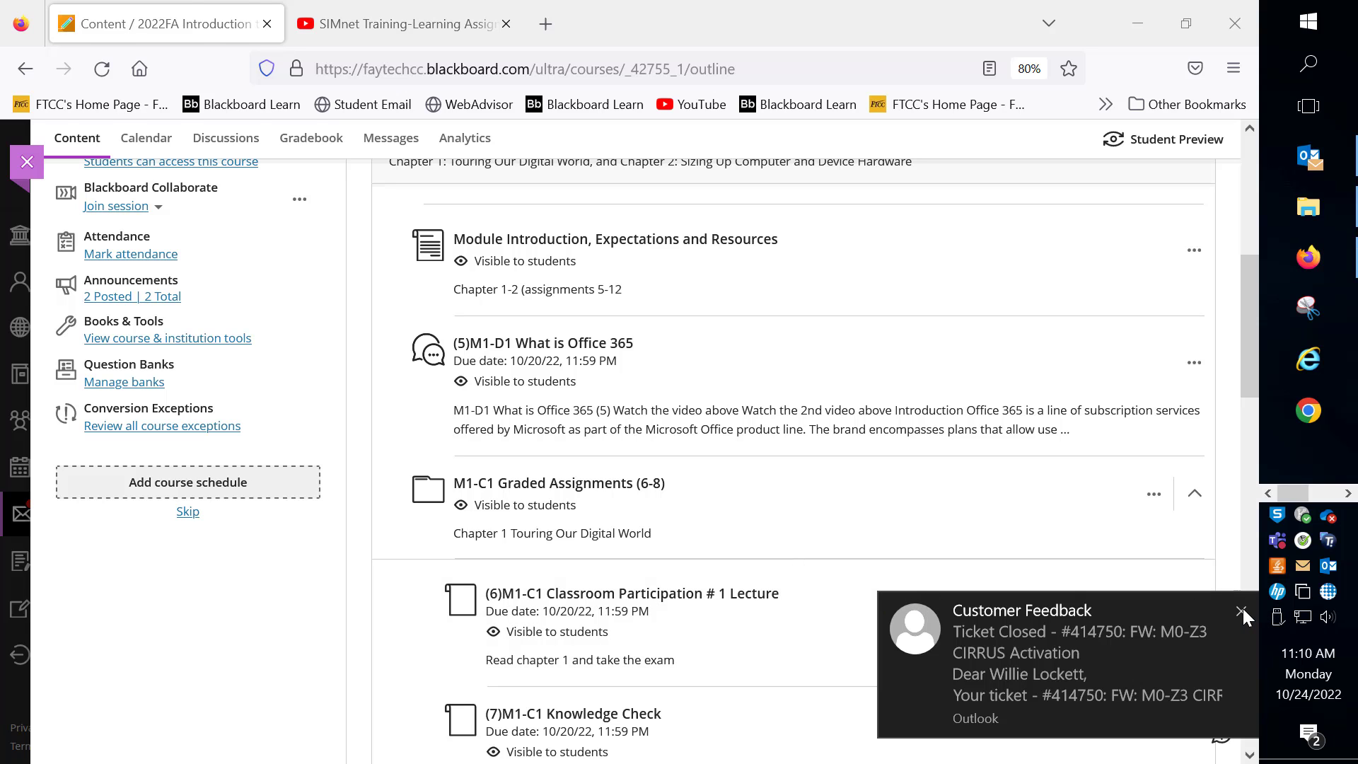
{"action": "left_click", "coordinate": [1243, 614]}
{"action": "scroll", "coordinate": [690, 562], "scroll_direction": "down", "scroll_amount": 3}
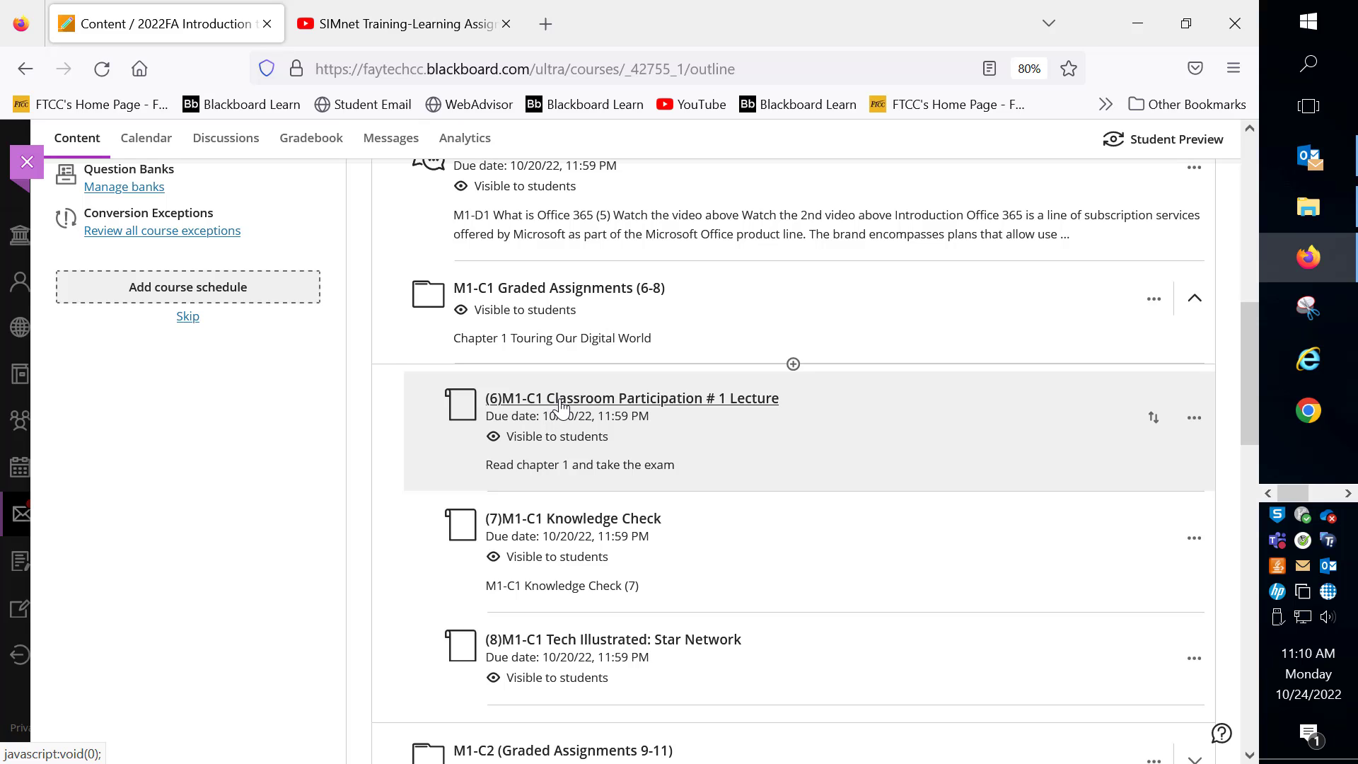
{"action": "left_click", "coordinate": [559, 405]}
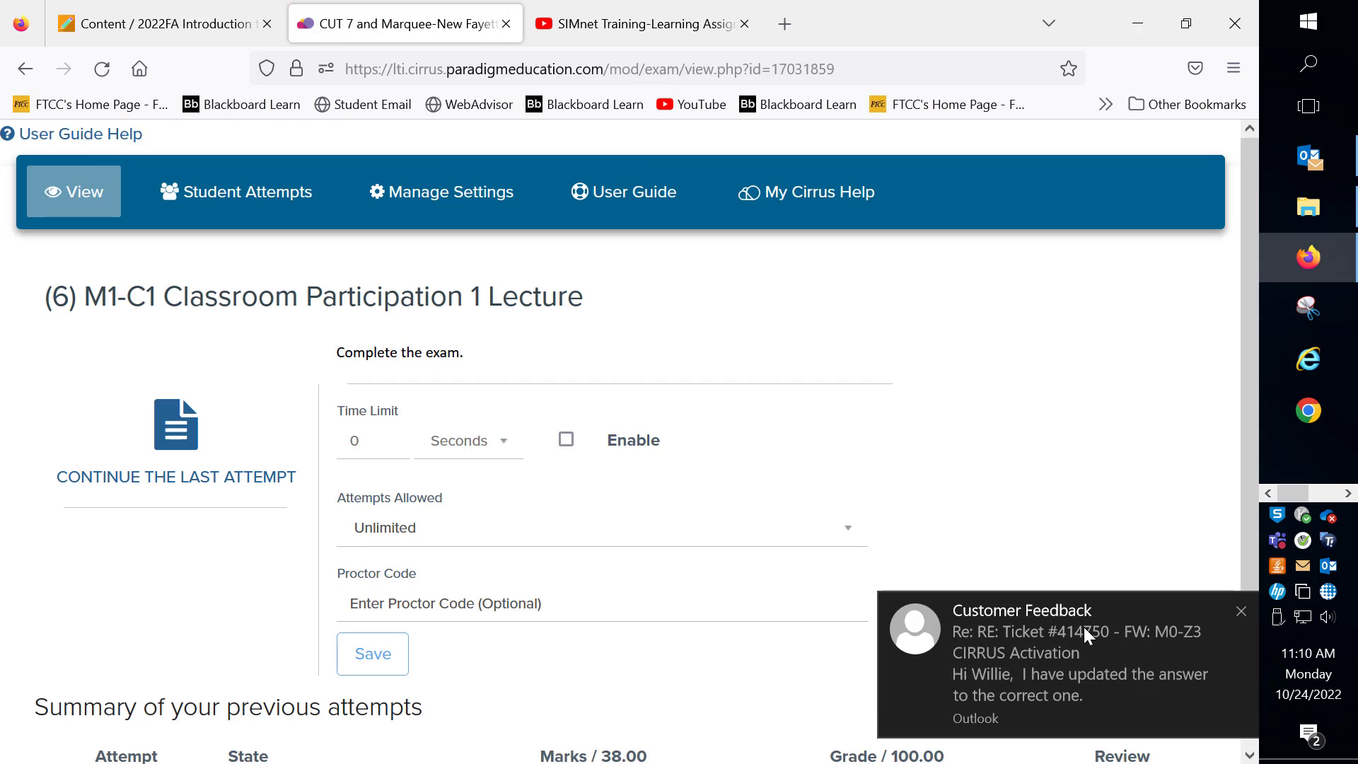
{"action": "left_click", "coordinate": [1241, 613]}
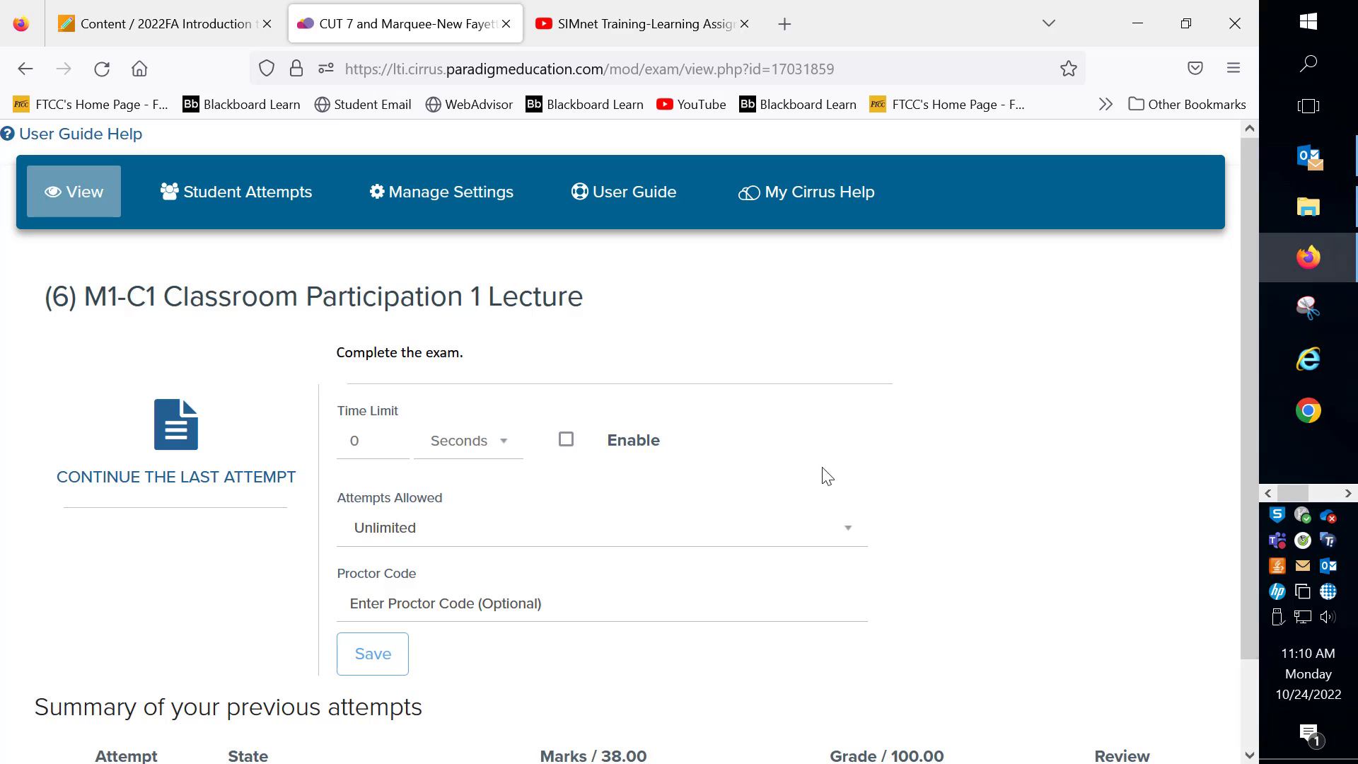
{"action": "scroll", "coordinate": [446, 414], "scroll_direction": "down", "scroll_amount": 2}
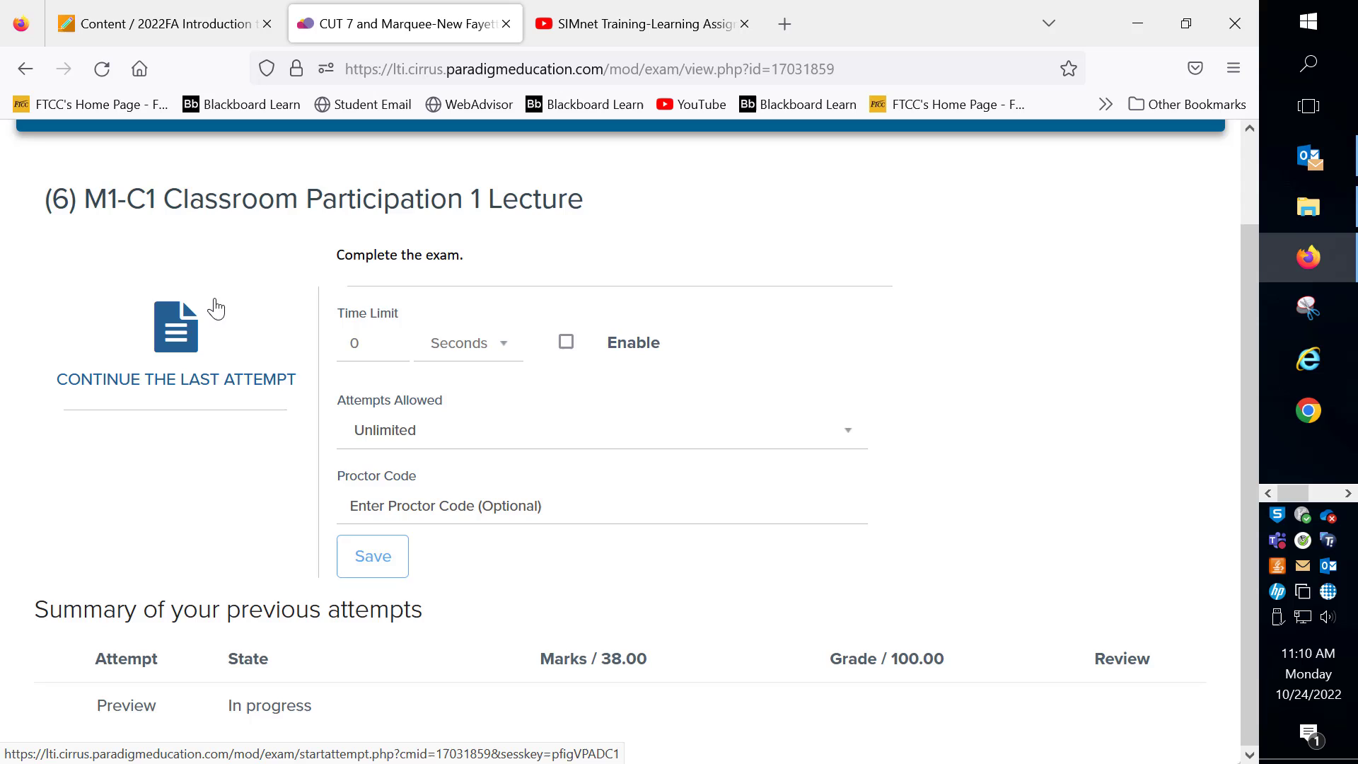
{"action": "scroll", "coordinate": [204, 310], "scroll_direction": "up", "scroll_amount": 2}
Resume the Classroom Participation 1 Lecture attempt and choose Finish attempt with questions unanswered
{"action": "left_click", "coordinate": [165, 413]}
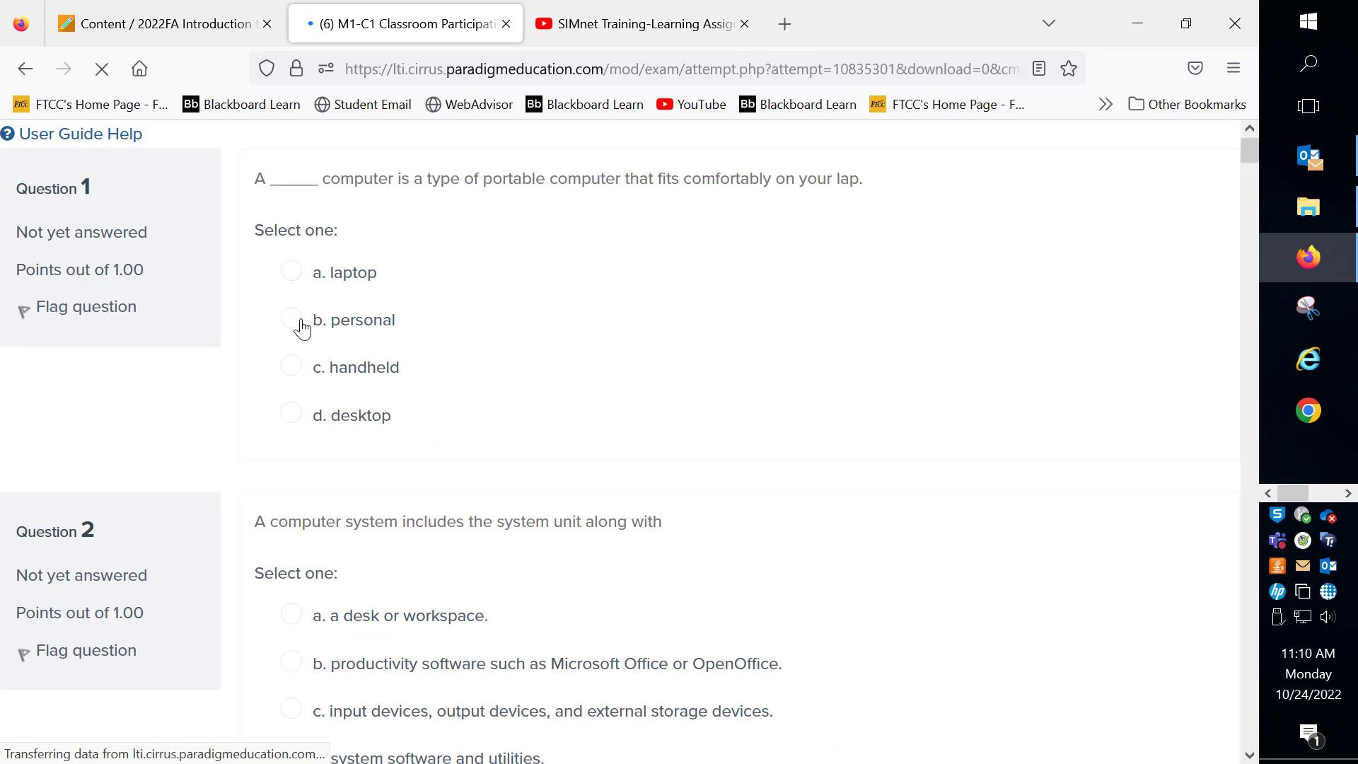
{"action": "scroll", "coordinate": [410, 266], "scroll_direction": "down", "scroll_amount": 3}
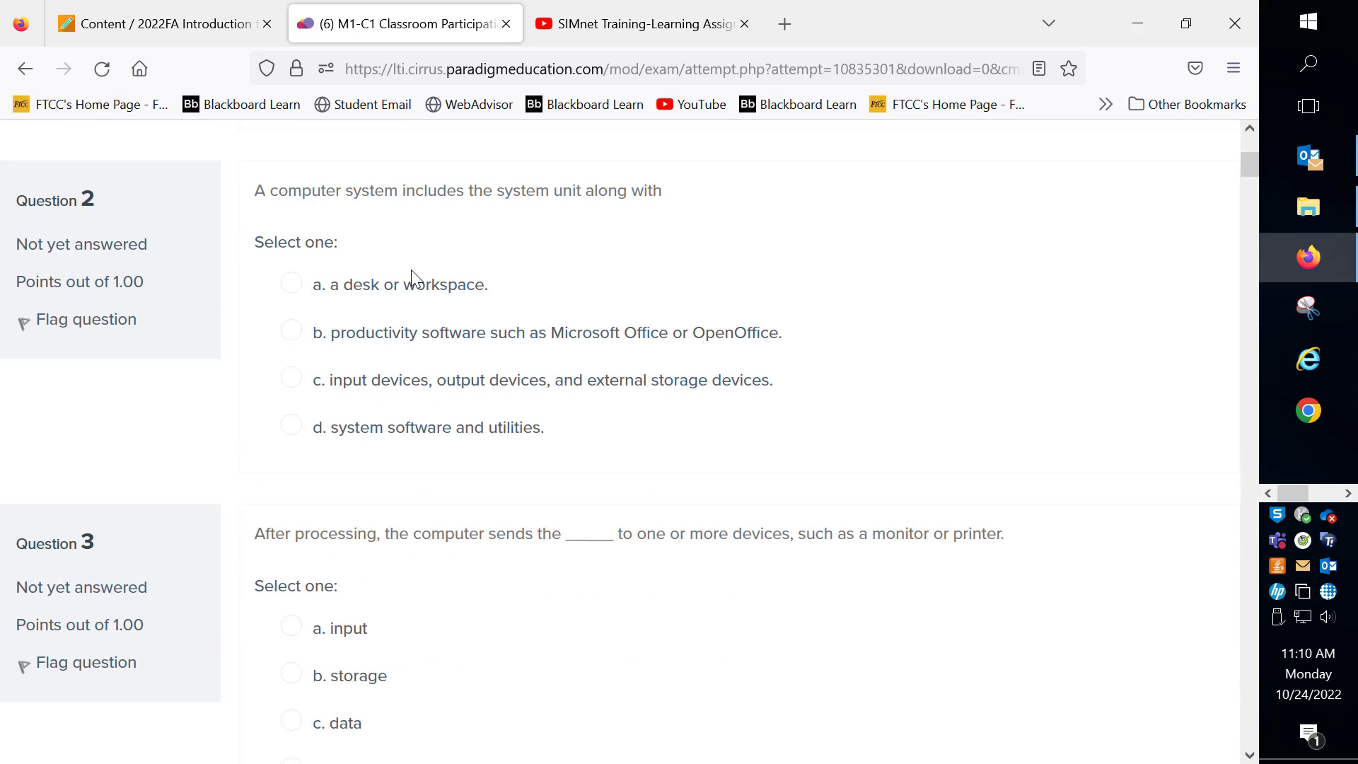
{"action": "scroll", "coordinate": [411, 277], "scroll_direction": "down", "scroll_amount": 4}
{"action": "scroll", "coordinate": [409, 292], "scroll_direction": "down", "scroll_amount": 5}
{"action": "scroll", "coordinate": [411, 303], "scroll_direction": "down", "scroll_amount": 6}
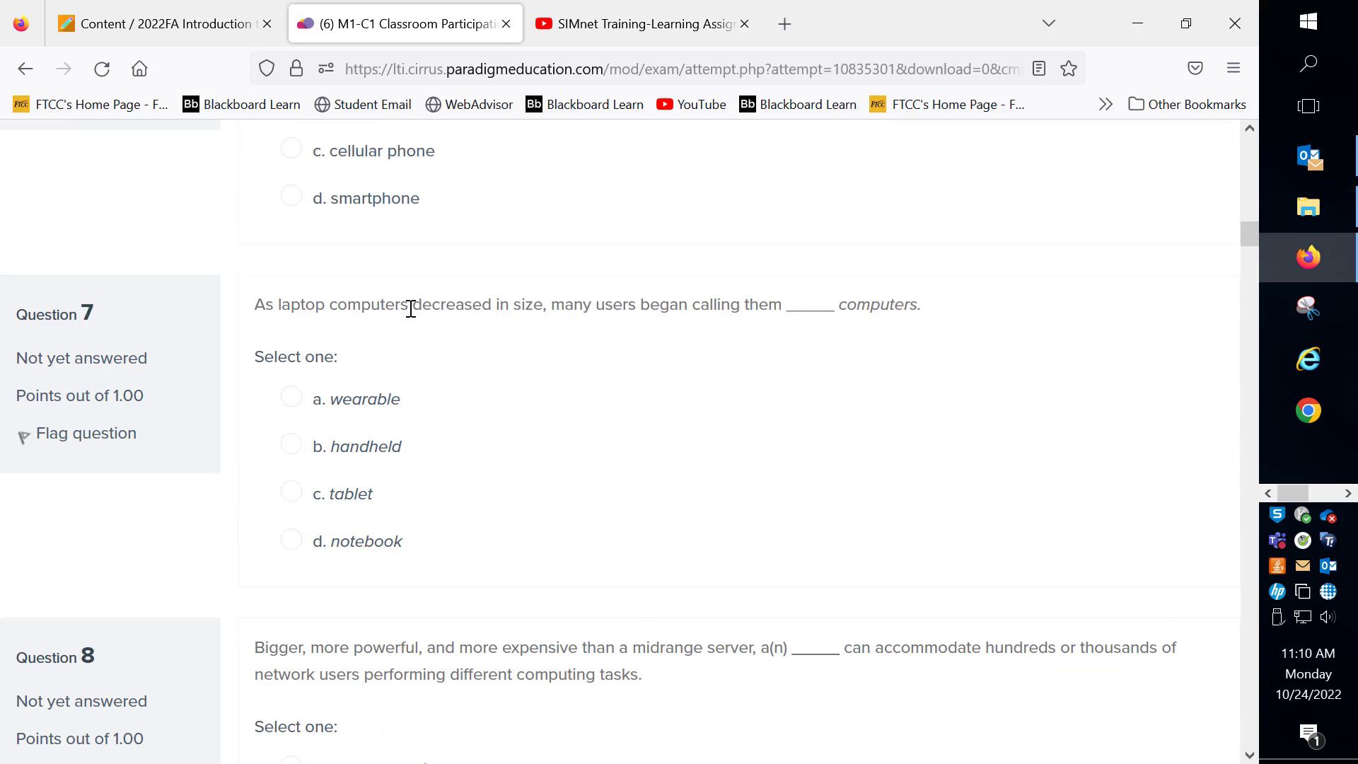
{"action": "scroll", "coordinate": [489, 393], "scroll_direction": "down", "scroll_amount": 7}
{"action": "scroll", "coordinate": [515, 407], "scroll_direction": "down", "scroll_amount": 7}
{"action": "scroll", "coordinate": [518, 409], "scroll_direction": "down", "scroll_amount": 8}
{"action": "scroll", "coordinate": [519, 407], "scroll_direction": "down", "scroll_amount": 8}
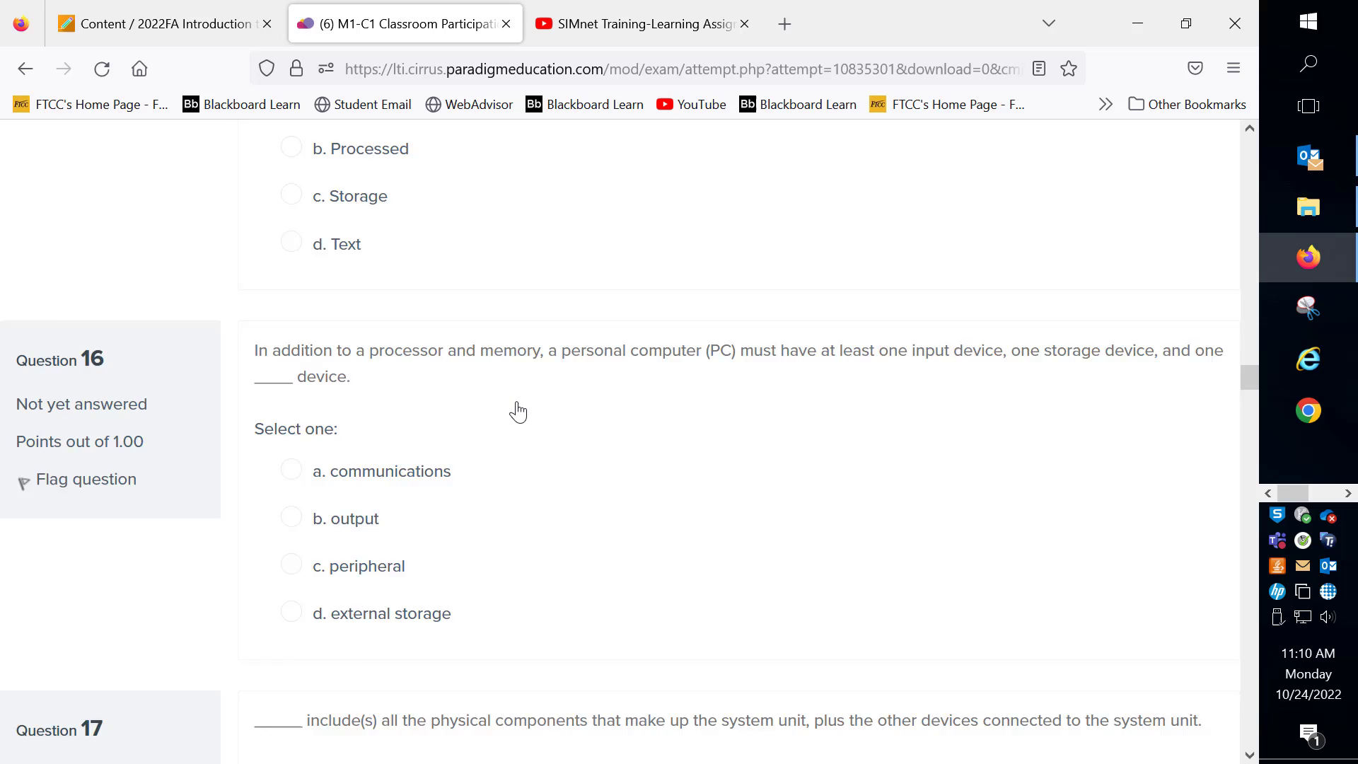
{"action": "scroll", "coordinate": [518, 413], "scroll_direction": "down", "scroll_amount": 12}
{"action": "scroll", "coordinate": [524, 418], "scroll_direction": "down", "scroll_amount": 6}
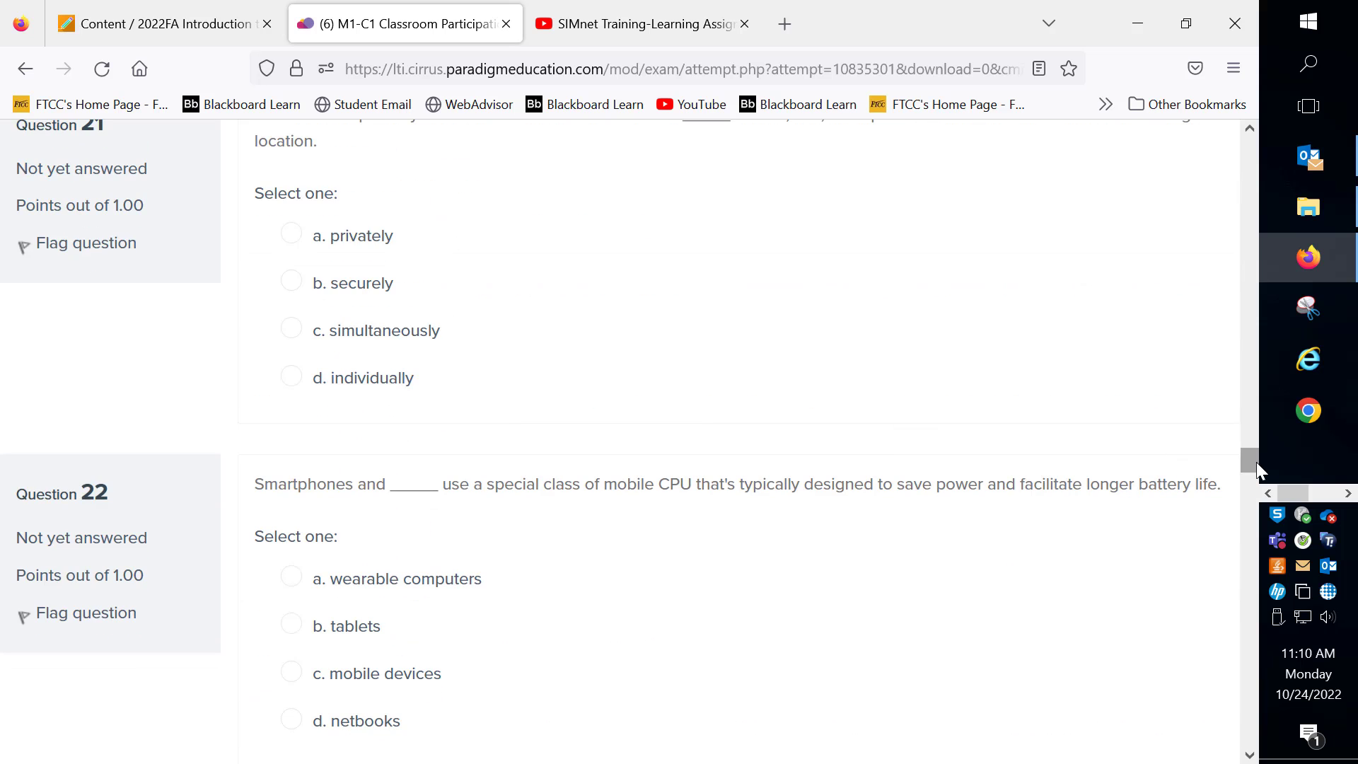
{"action": "left_click_drag", "start_coordinate": [1252, 458], "coordinate": [1241, 748]}
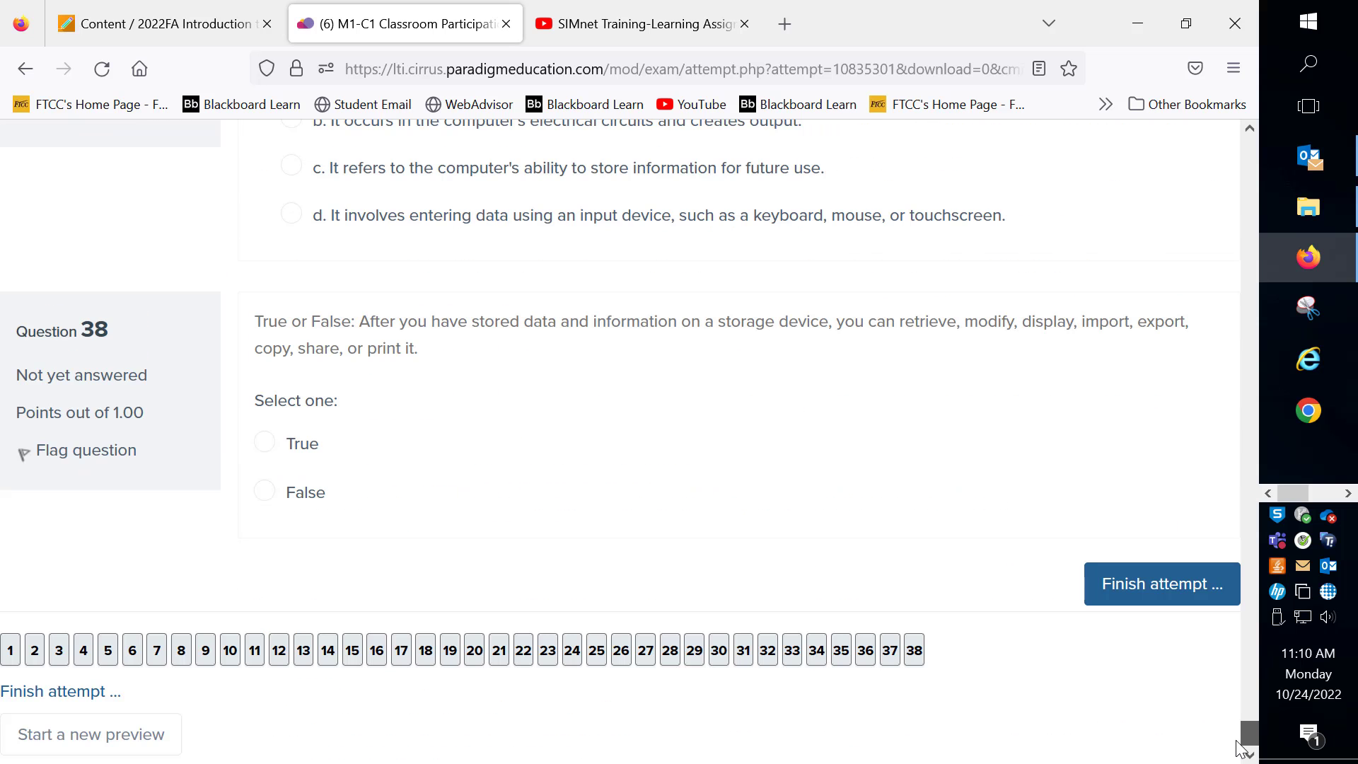
{"action": "left_click", "coordinate": [1158, 598]}
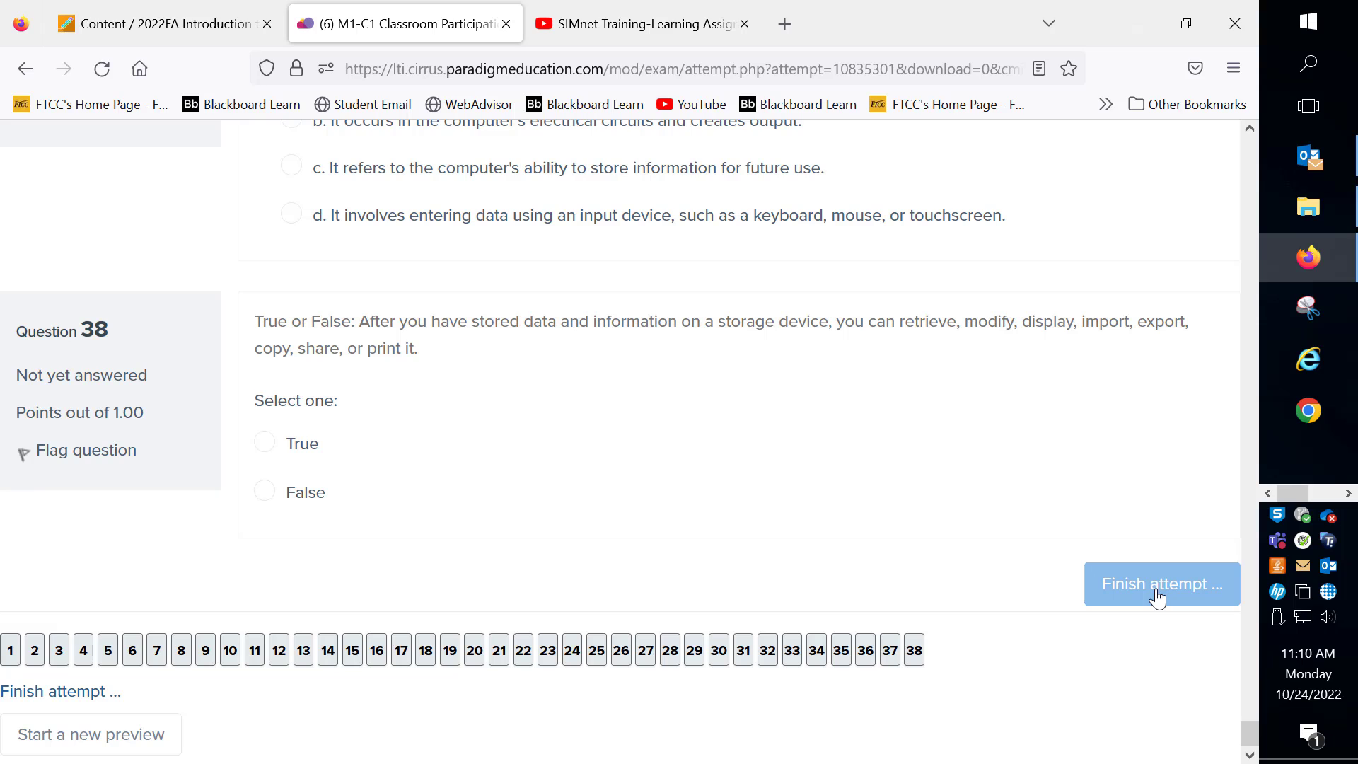